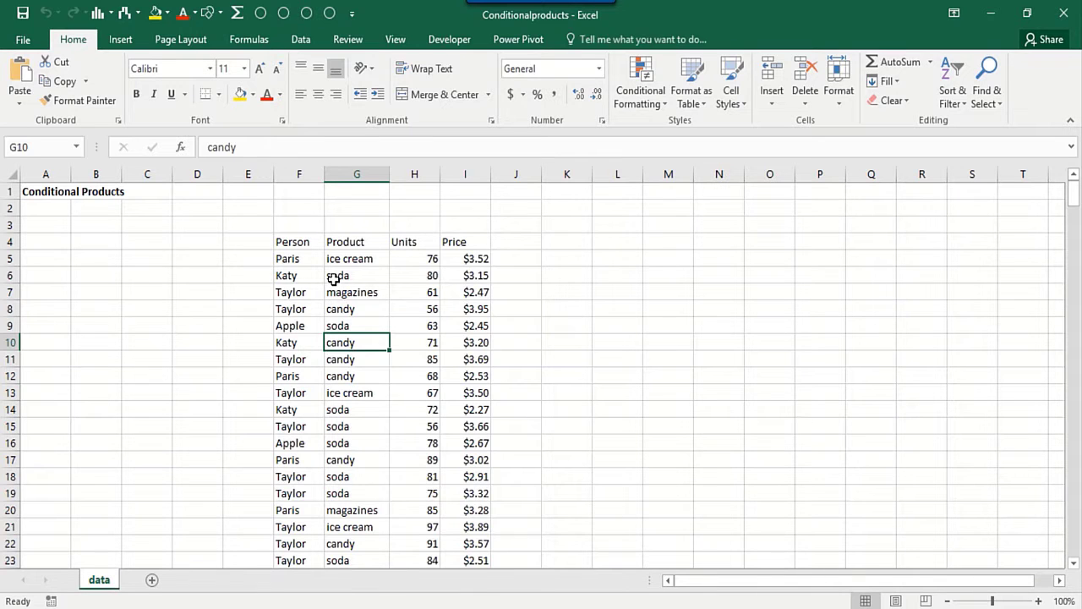
Step: Enter the heading 'Sumproduct function' in cell I1, correcting a typo
click(459, 198)
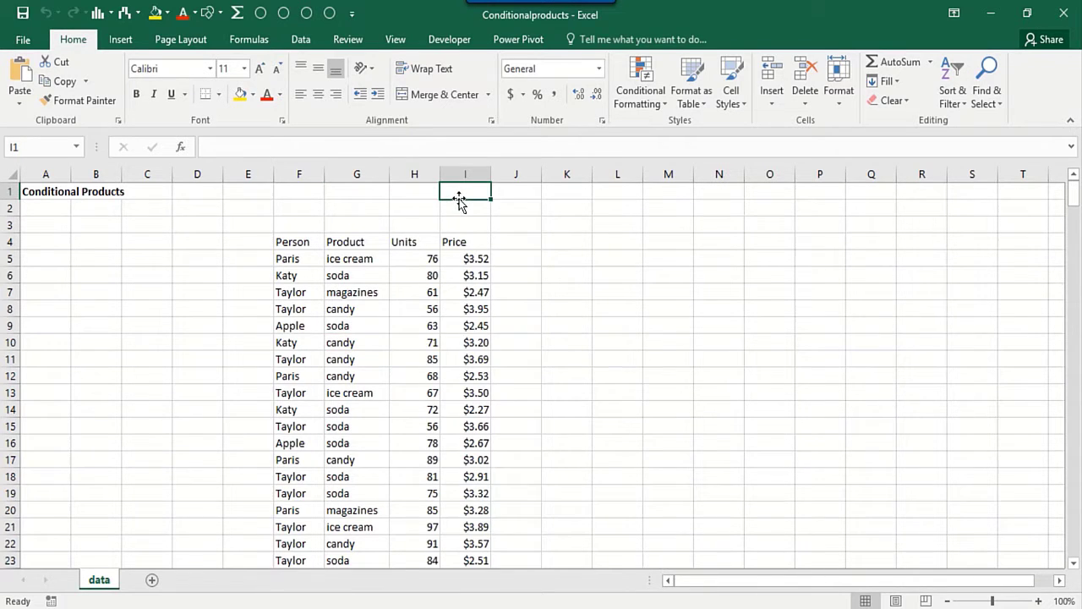
text(SUMpr)
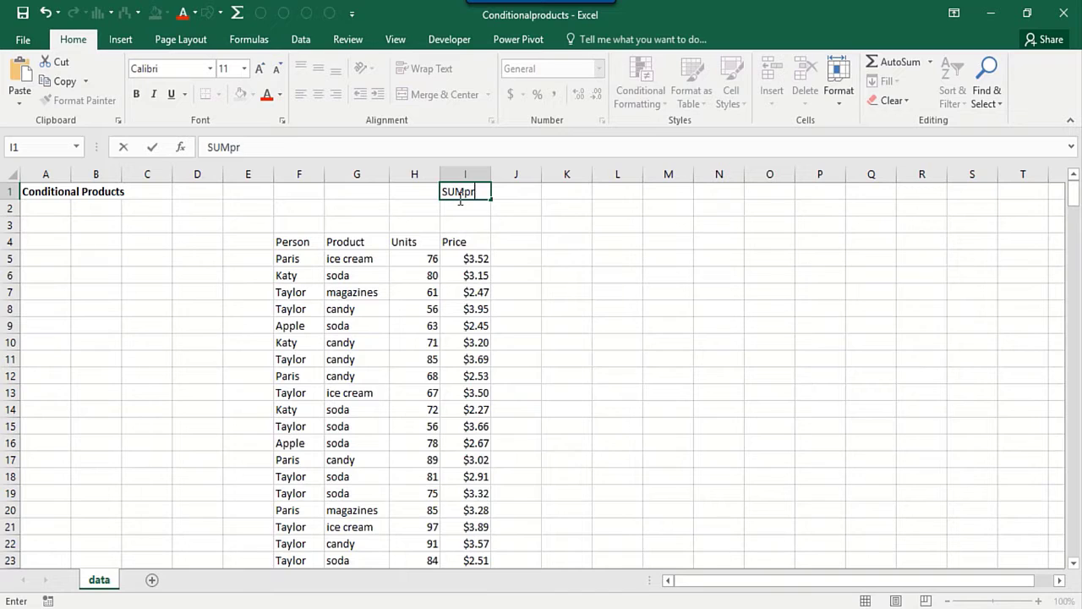
key(BackSpace)
key(BackSpace)
text(mproduct function)
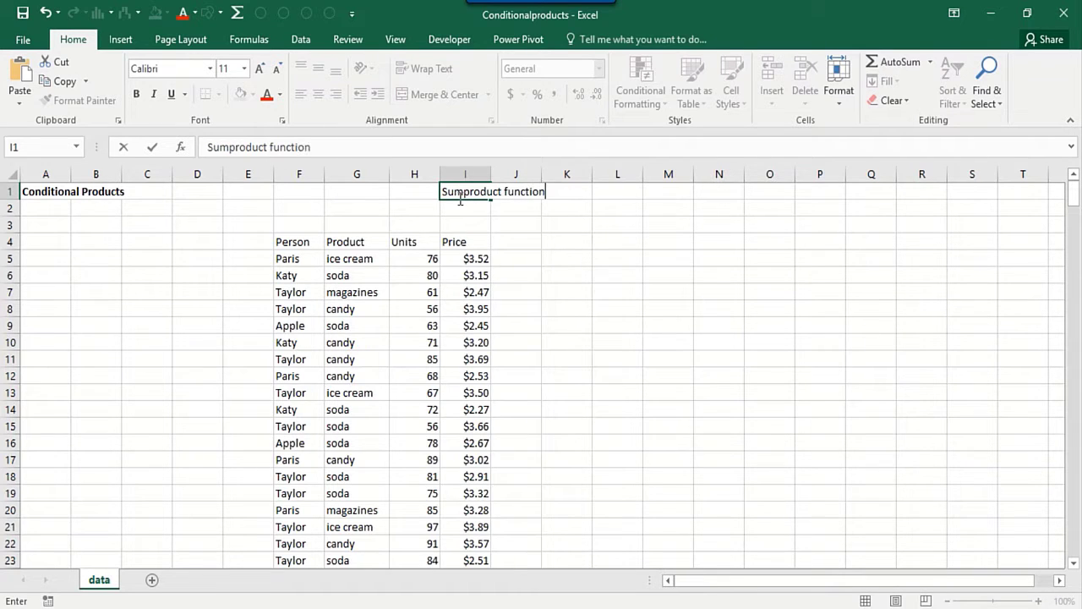
key(Return)
Step: Point out sample table values: person Paris, products soda and ice cream, and 76 units
click(159, 321)
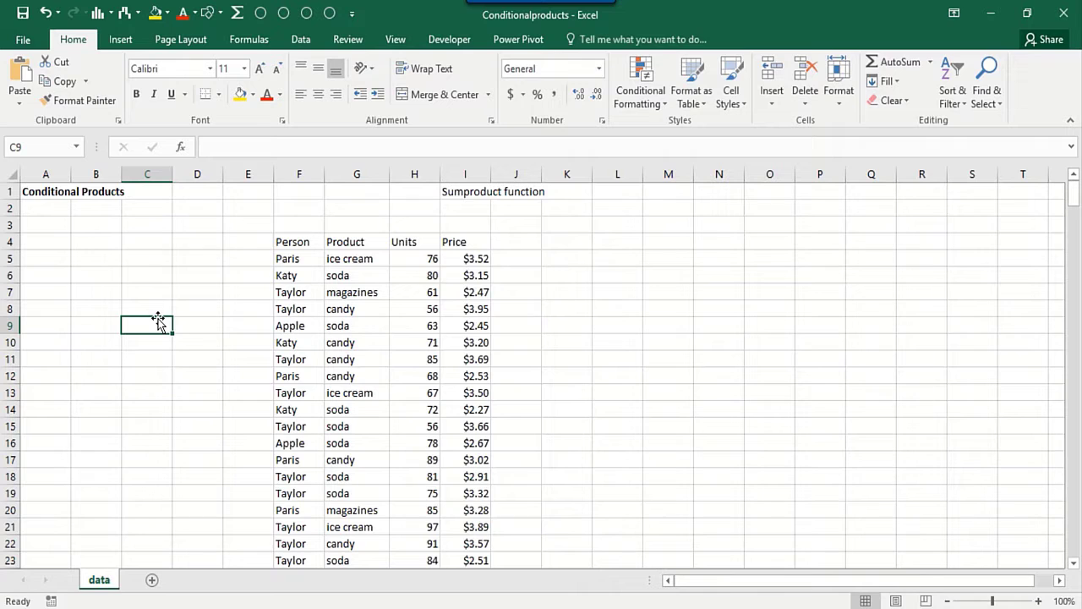
click(283, 260)
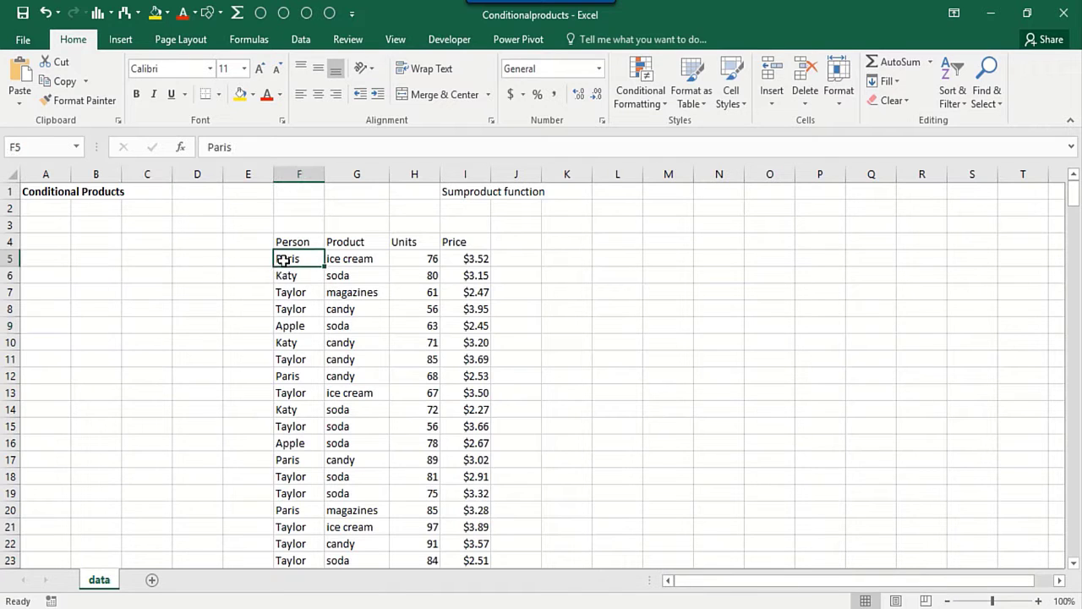
click(376, 276)
click(364, 258)
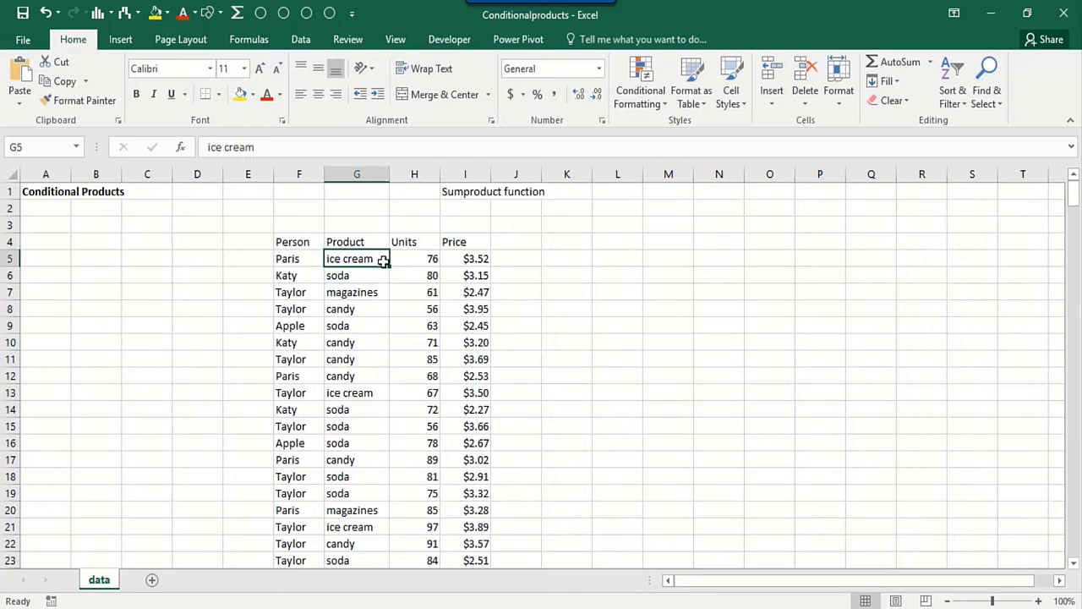
click(406, 256)
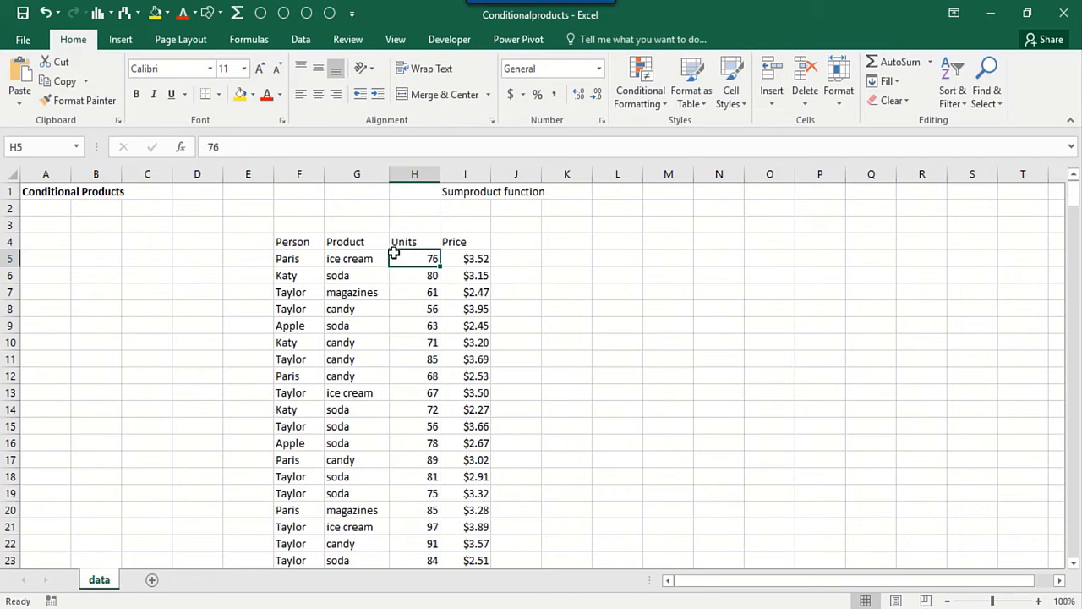
Step: Write 'for each person total dollar sales of each product' in L3, then highlight row 6's soda, units and $3.15 price
click(592, 222)
text(for e)
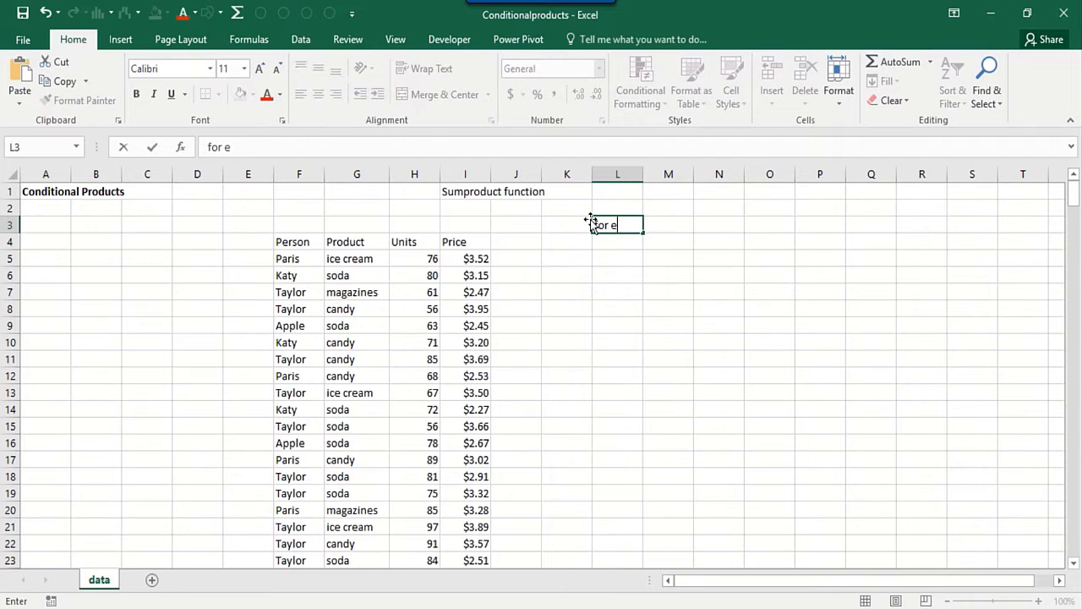
text(ach person t)
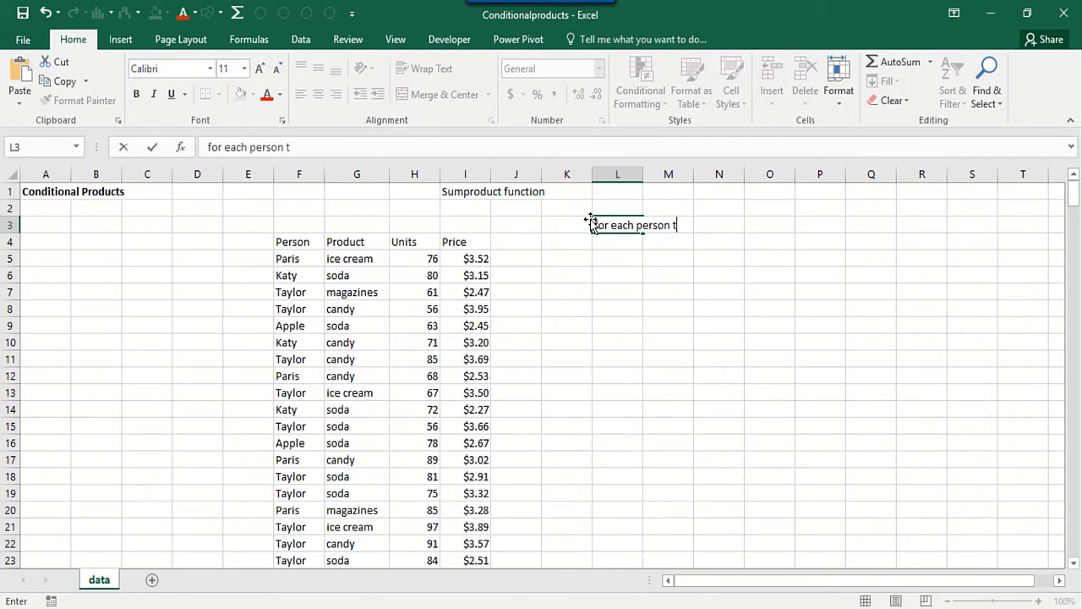
text(otal dollar s)
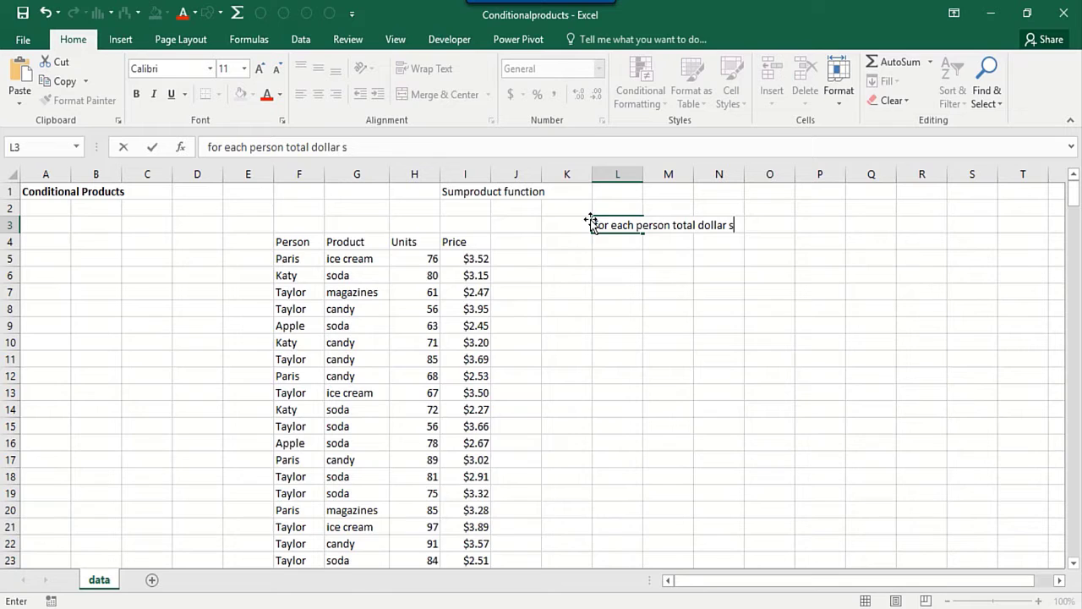
text(ales of each product)
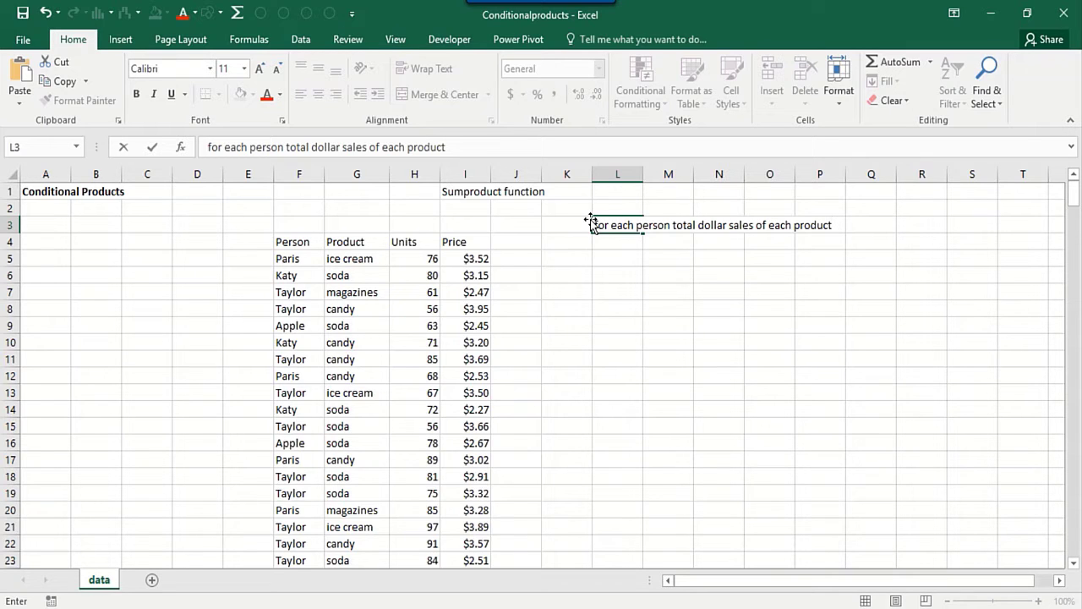
click(340, 275)
click(414, 275)
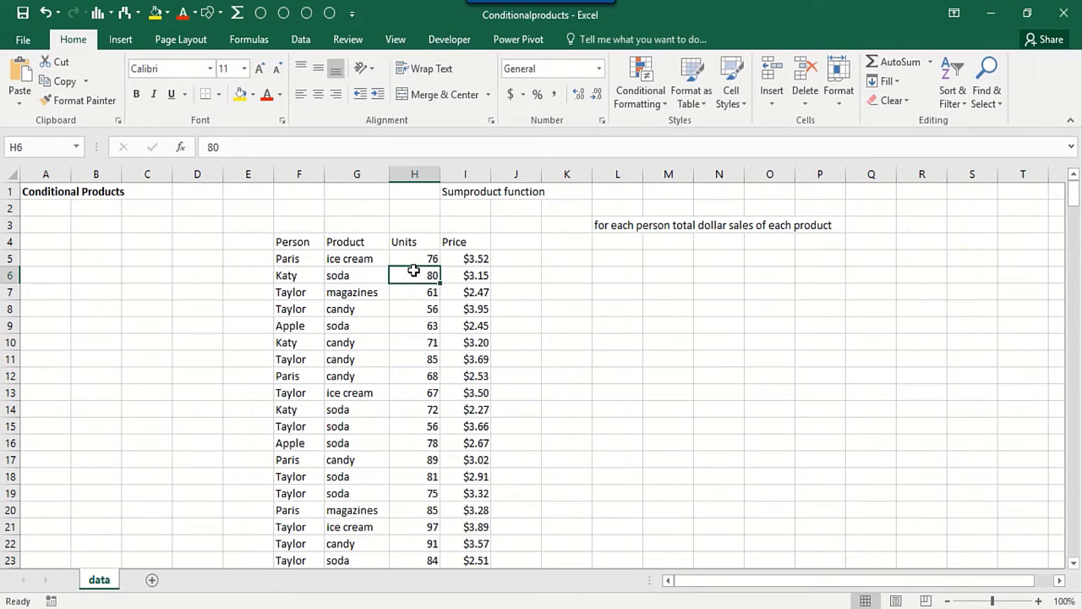
click(374, 275)
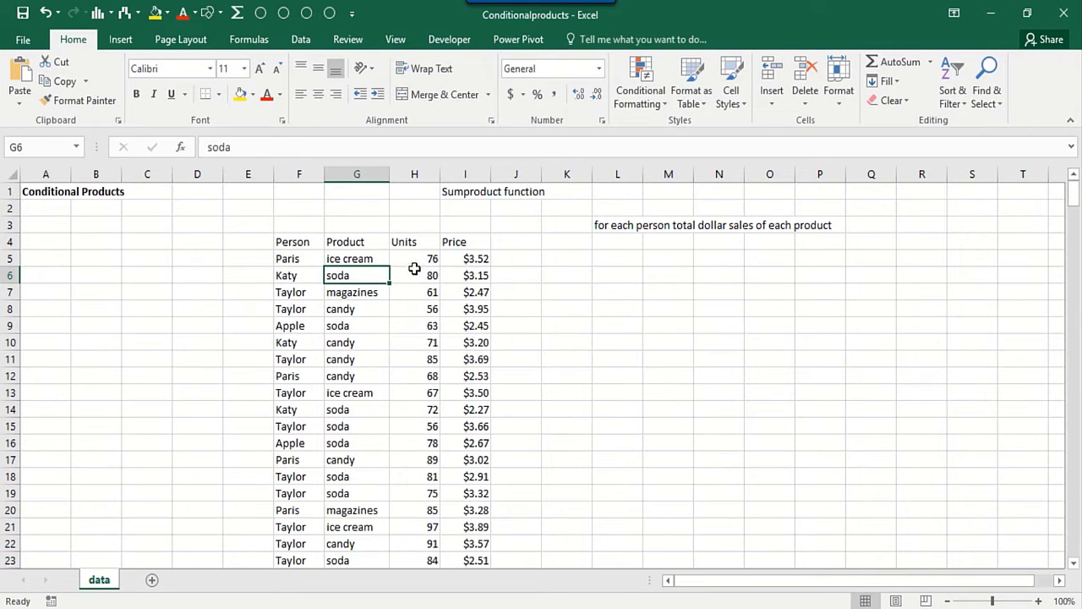
click(415, 275)
click(465, 272)
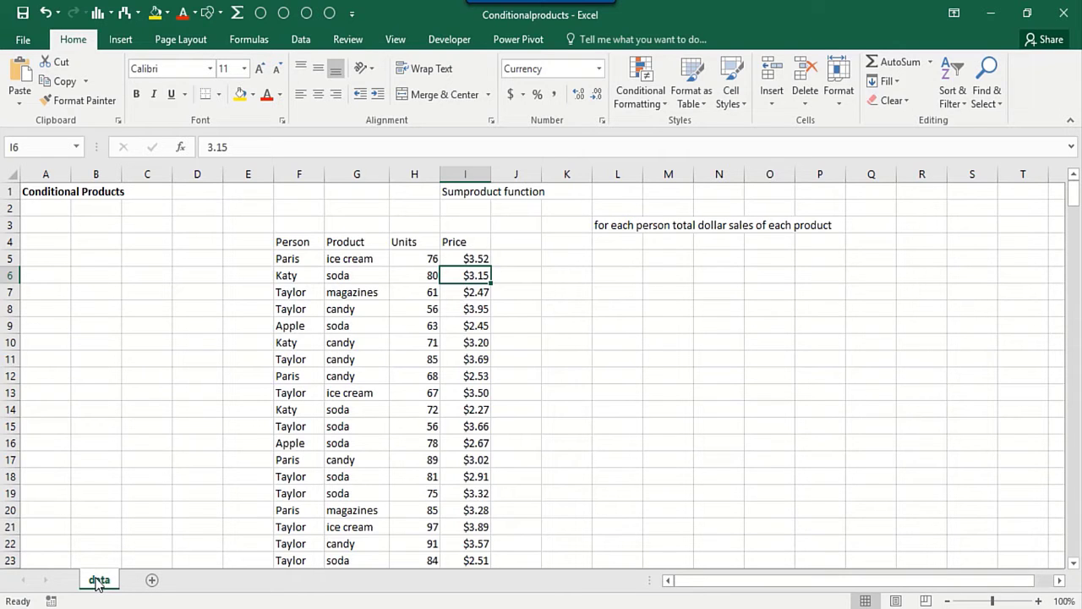
Step: Duplicate the data sheet as a new sheet named data (2)
right_click(99, 580)
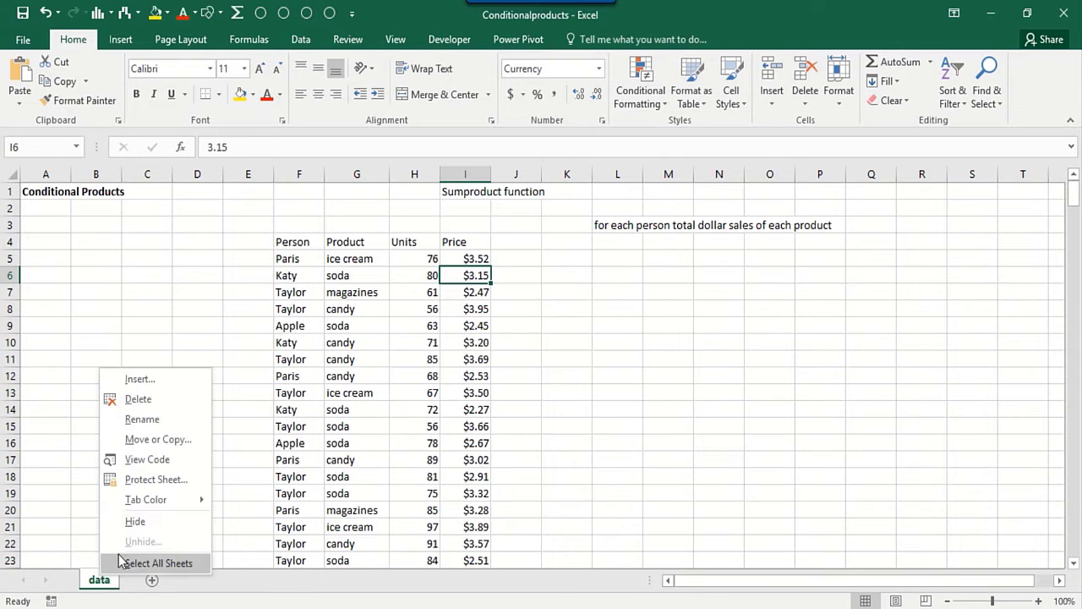
click(169, 436)
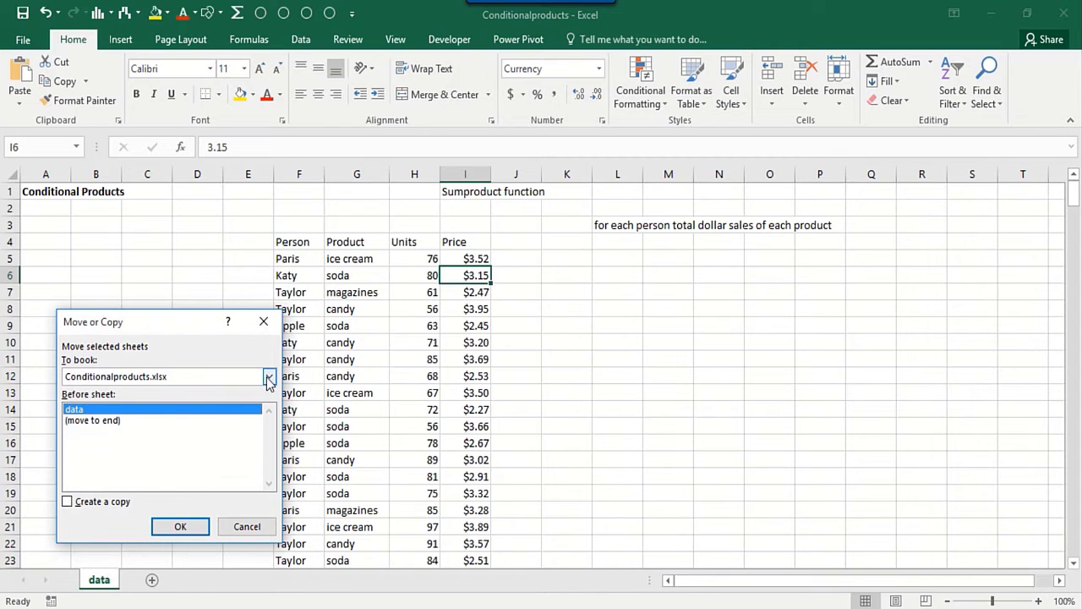
click(66, 501)
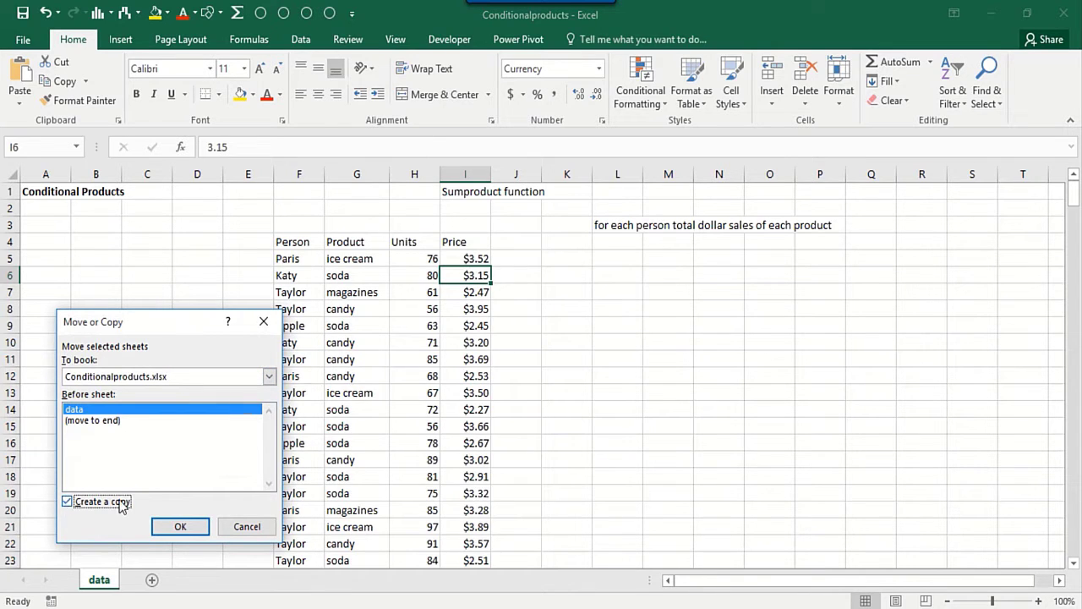
click(180, 528)
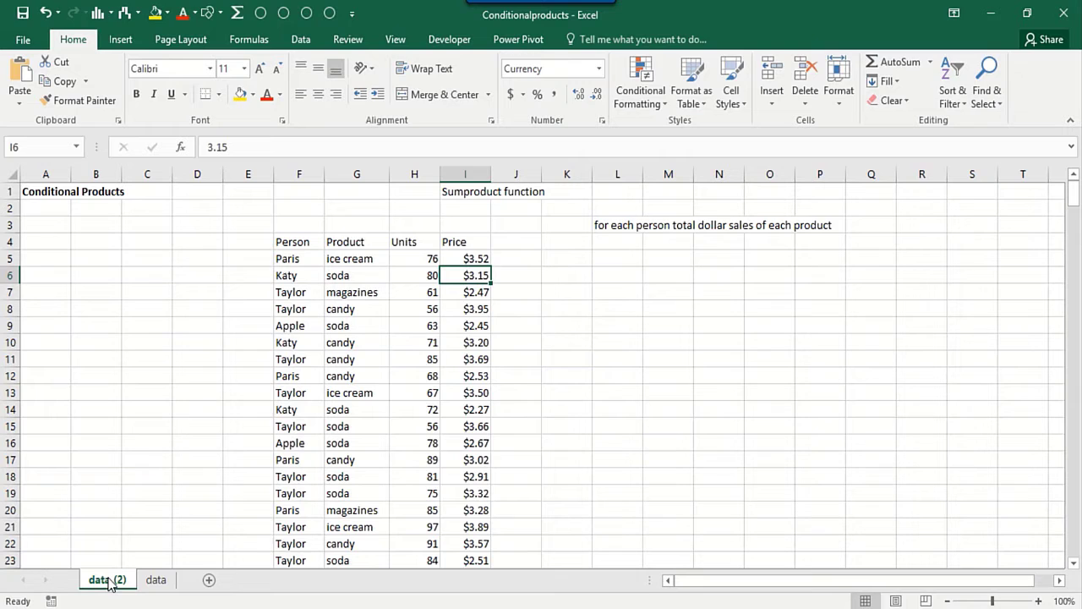
double_click(106, 580)
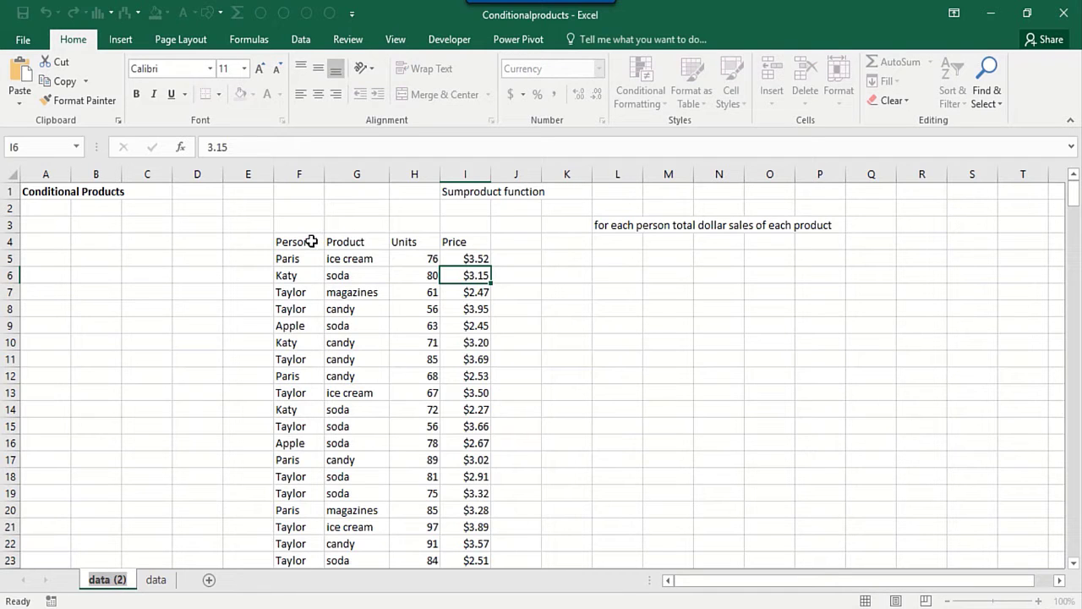
Step: Remove duplicates from Person and Product columns F4:G323 with headers, leaving 14 unique pairs
drag(310, 241, 341, 246)
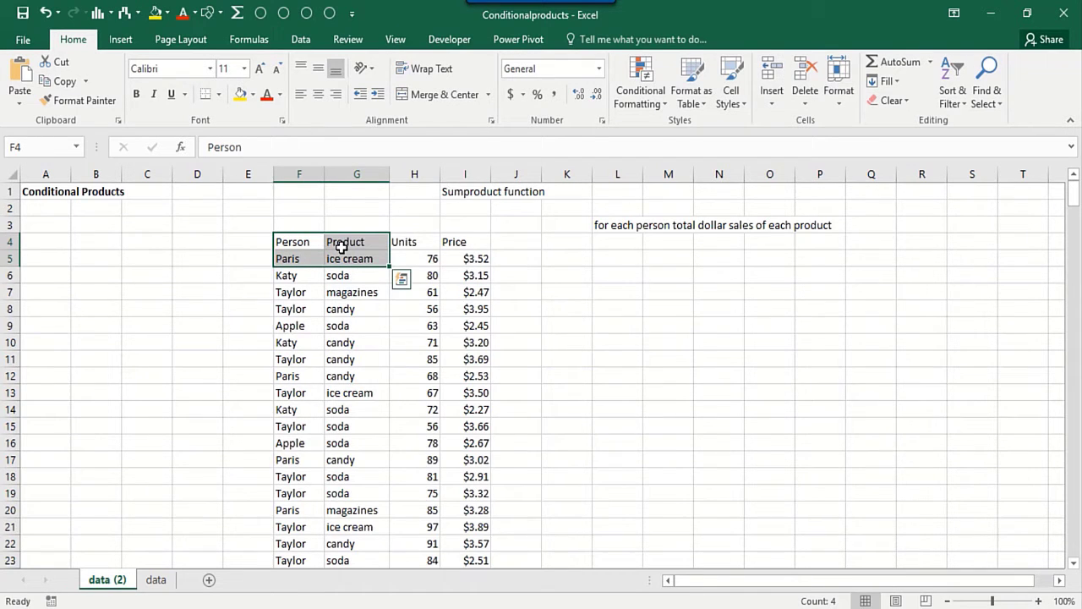
key(ctrl+shift+Down)
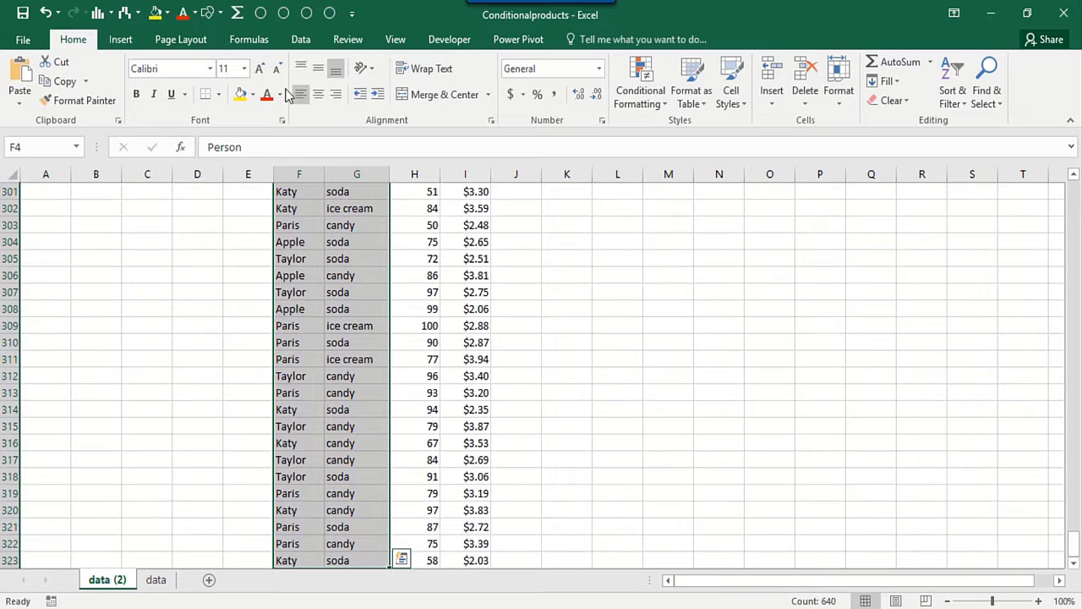
click(300, 39)
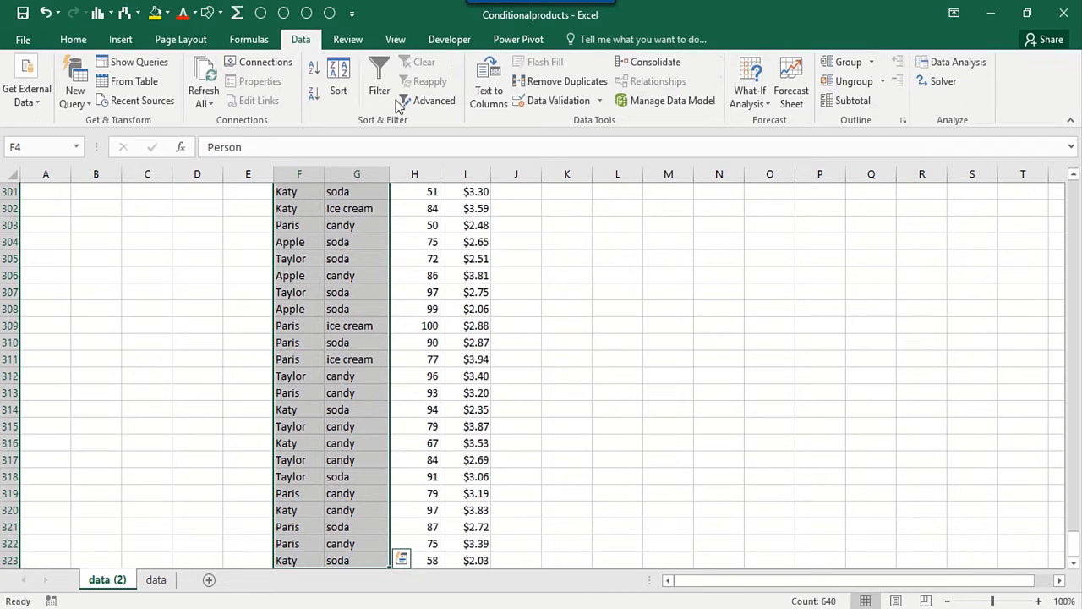
click(562, 82)
click(837, 219)
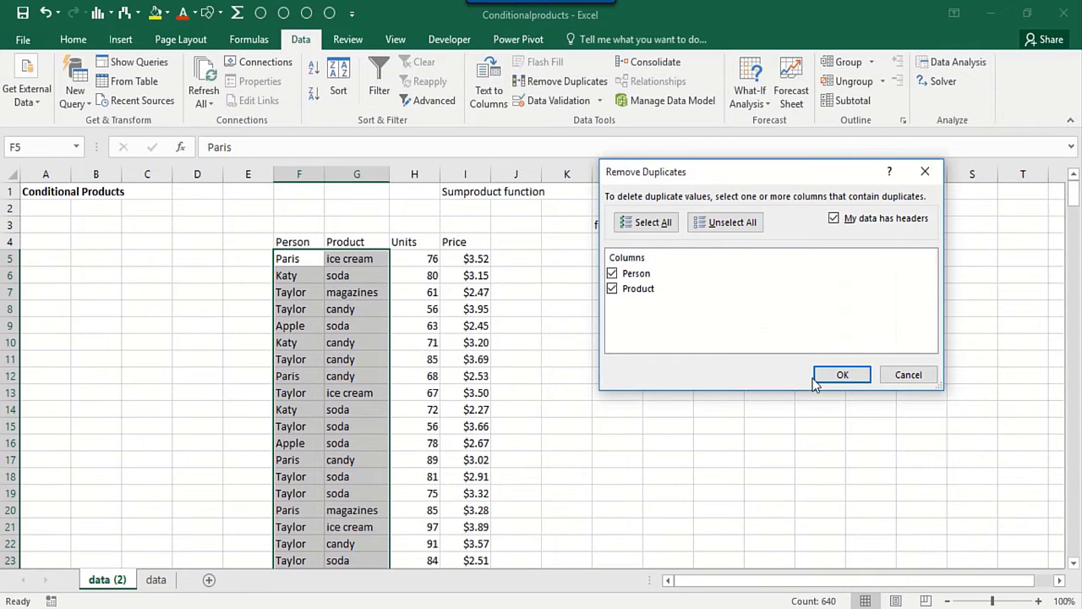
click(840, 377)
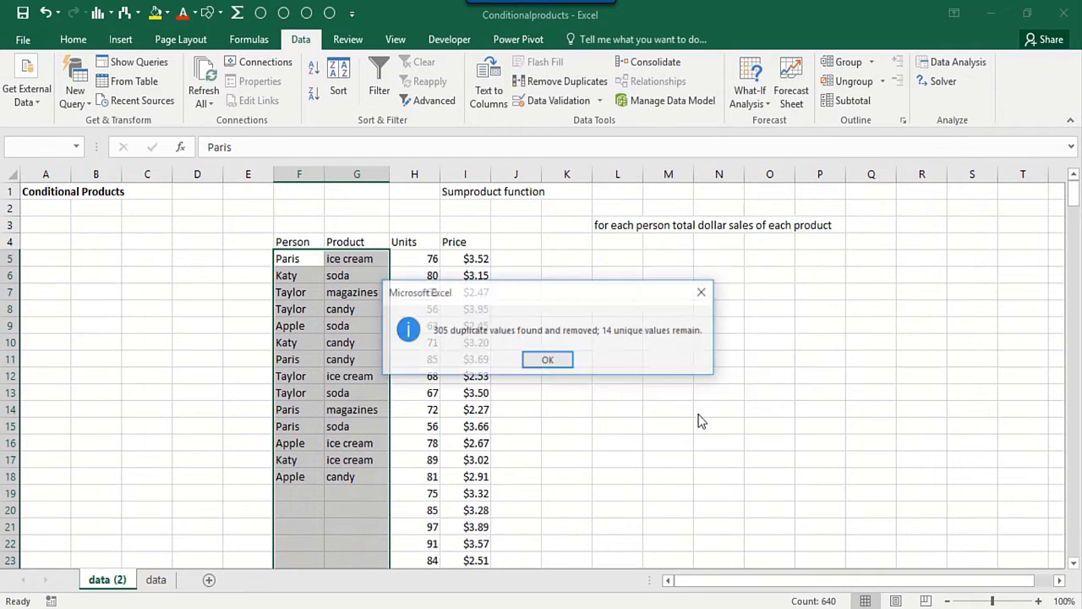
click(545, 362)
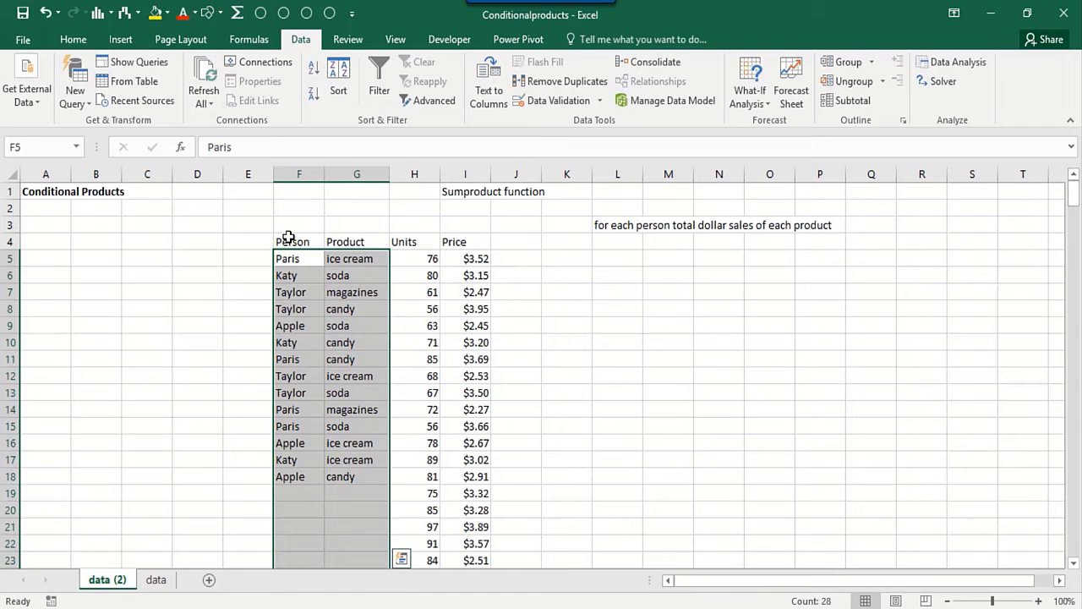
Step: Sort the unique pairs with headers by Person, then by Product
drag(288, 237, 389, 469)
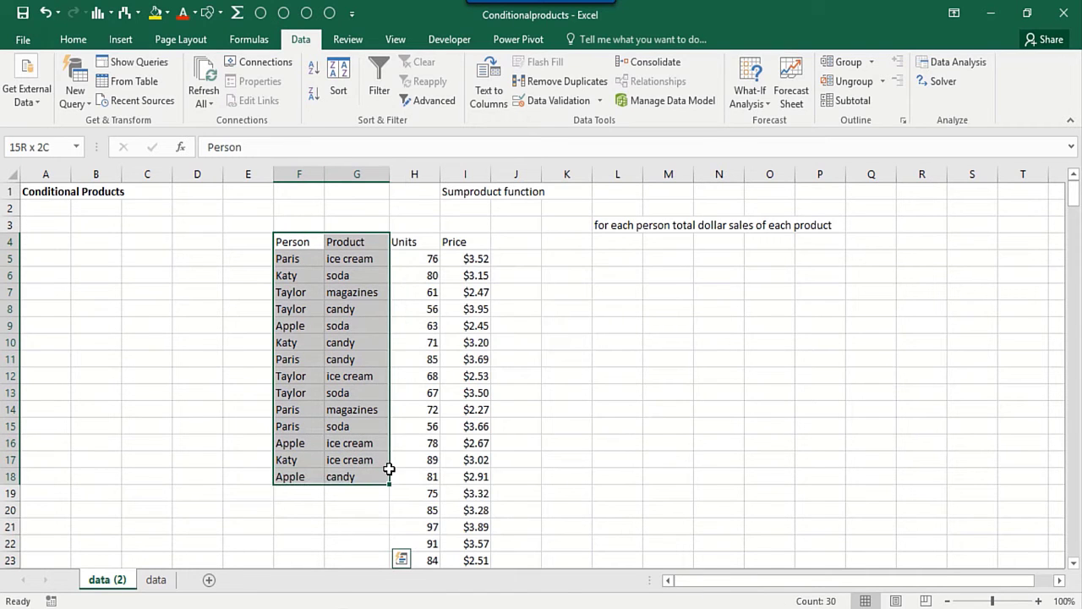
click(338, 89)
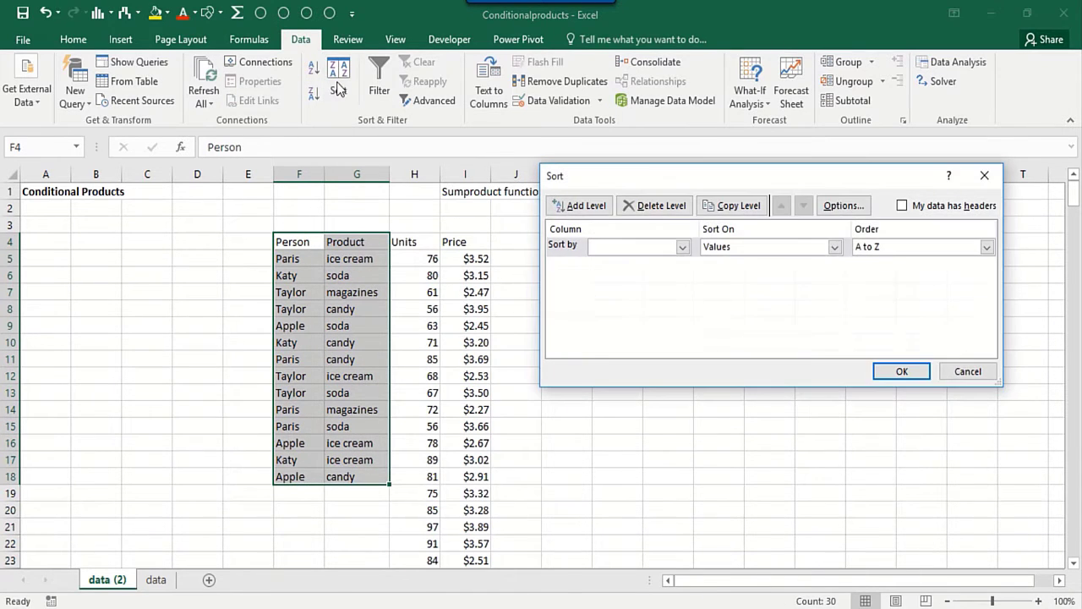
click(902, 207)
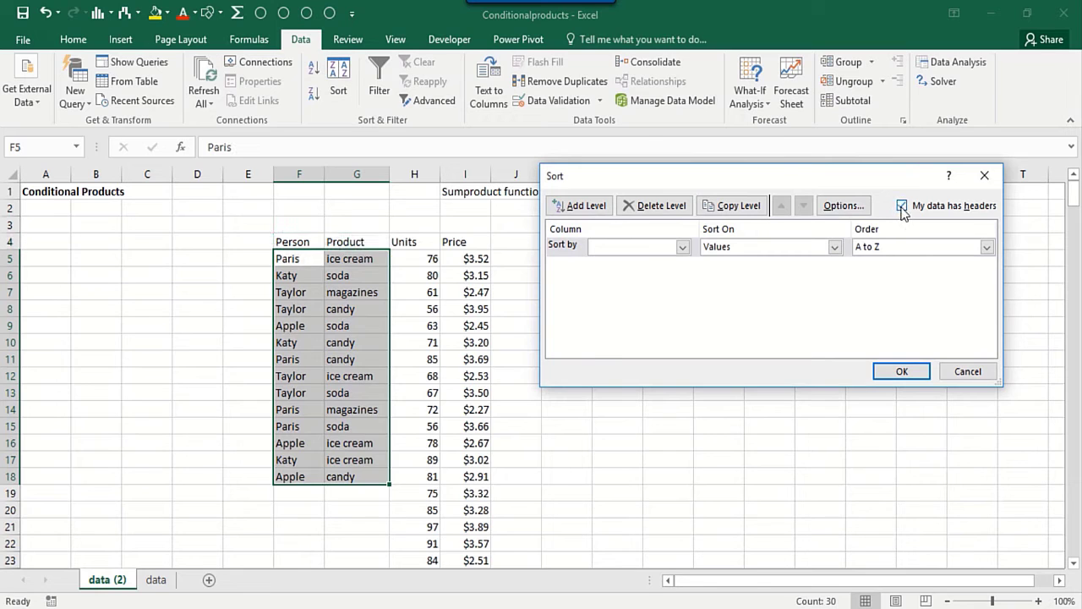
click(684, 247)
click(647, 261)
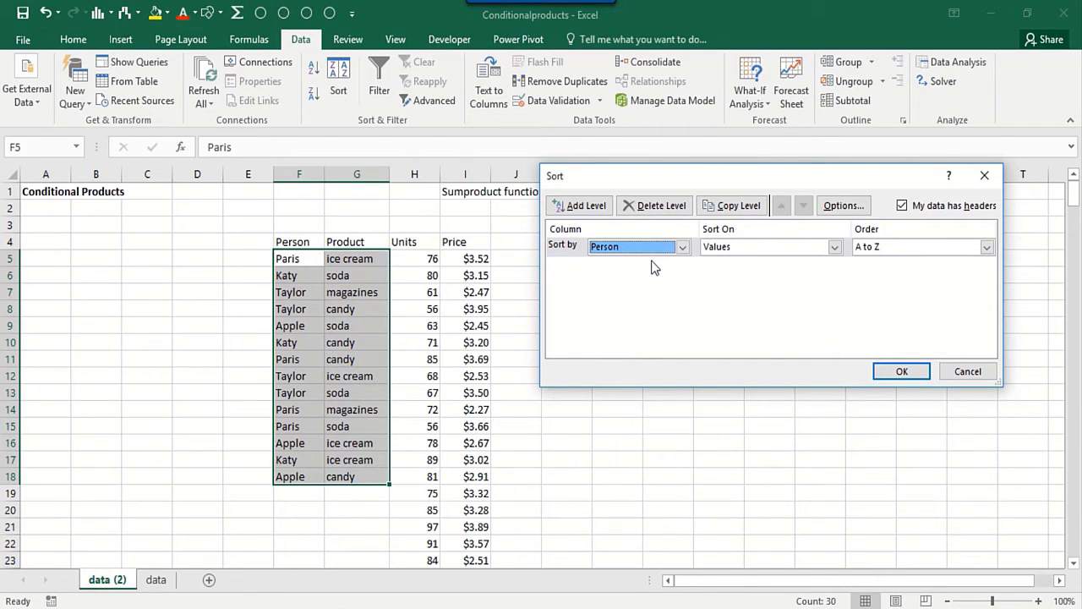
click(734, 207)
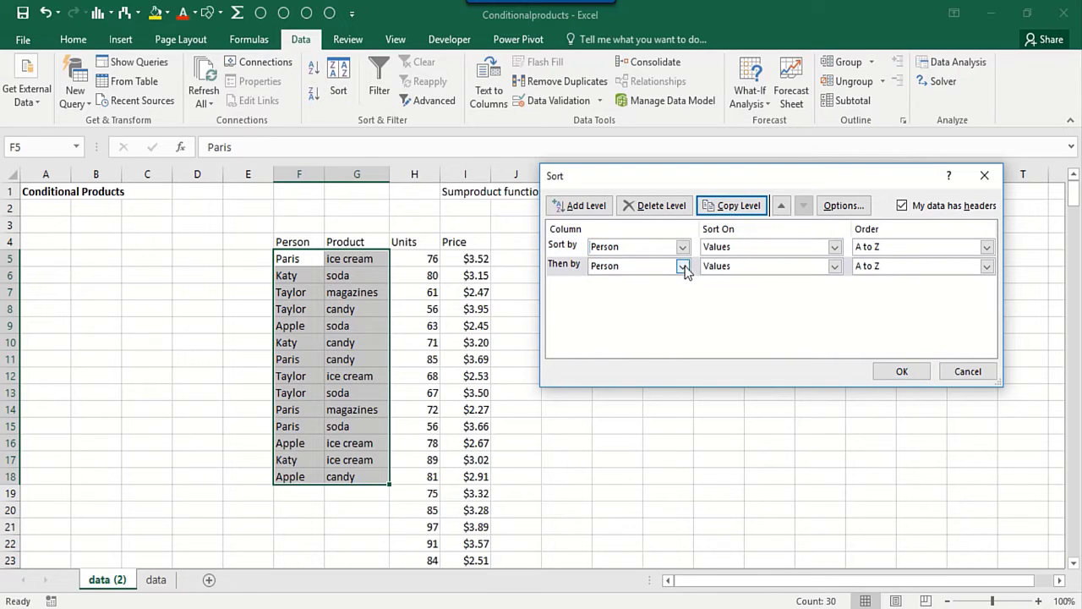
click(684, 266)
click(614, 293)
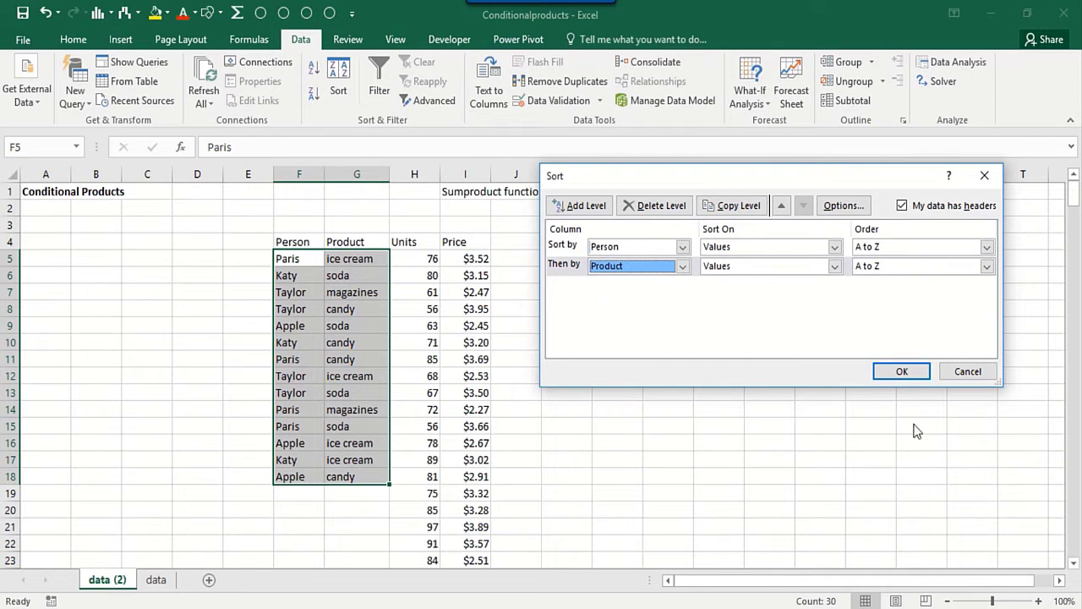
click(893, 376)
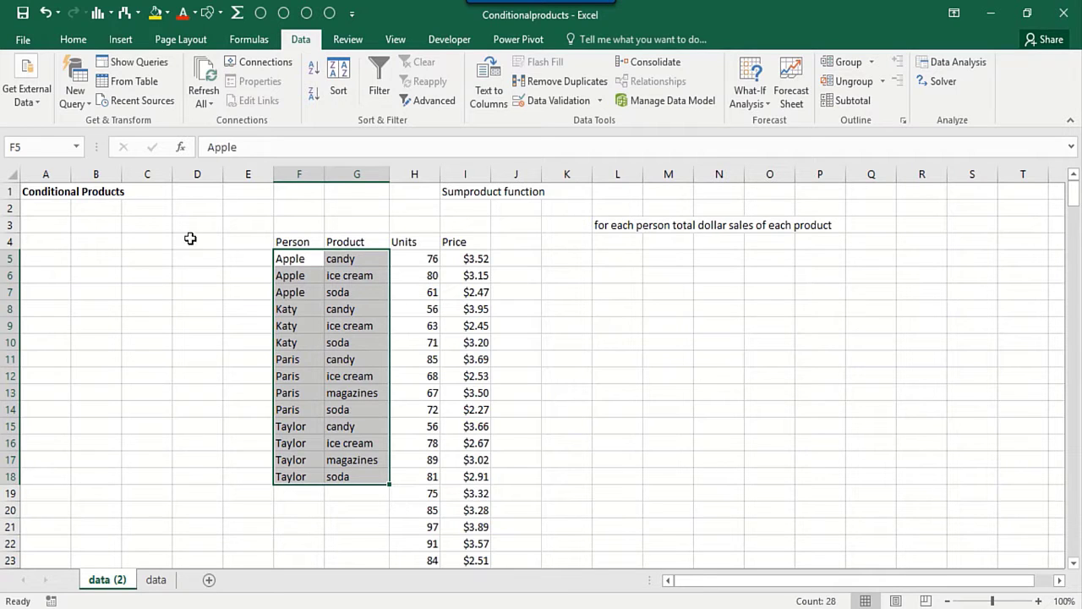
Step: Copy the sorted Person and Product list F4:G18
click(291, 258)
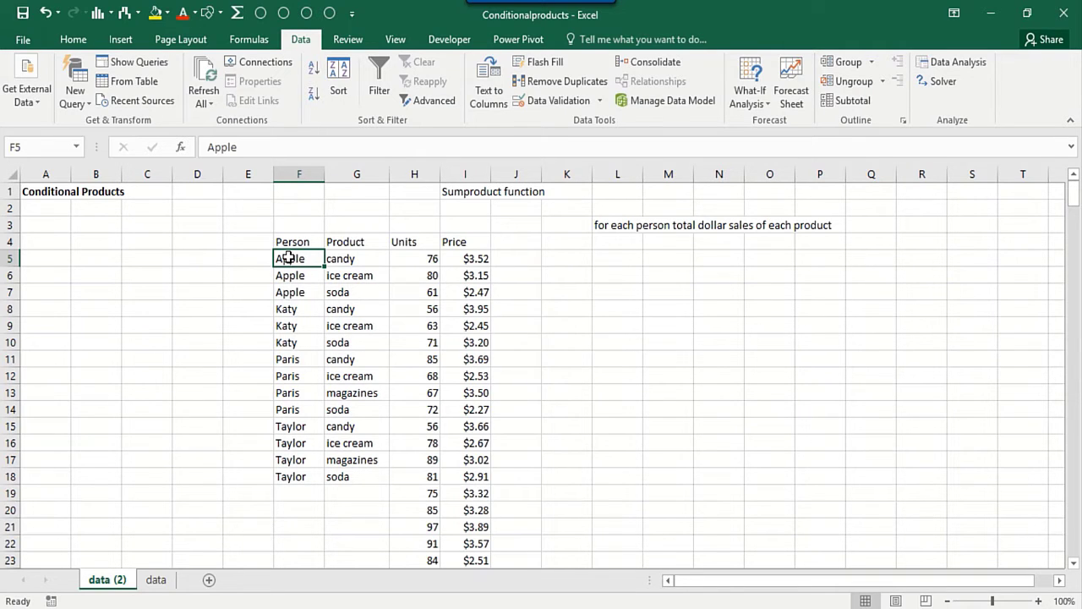
drag(290, 241, 388, 476)
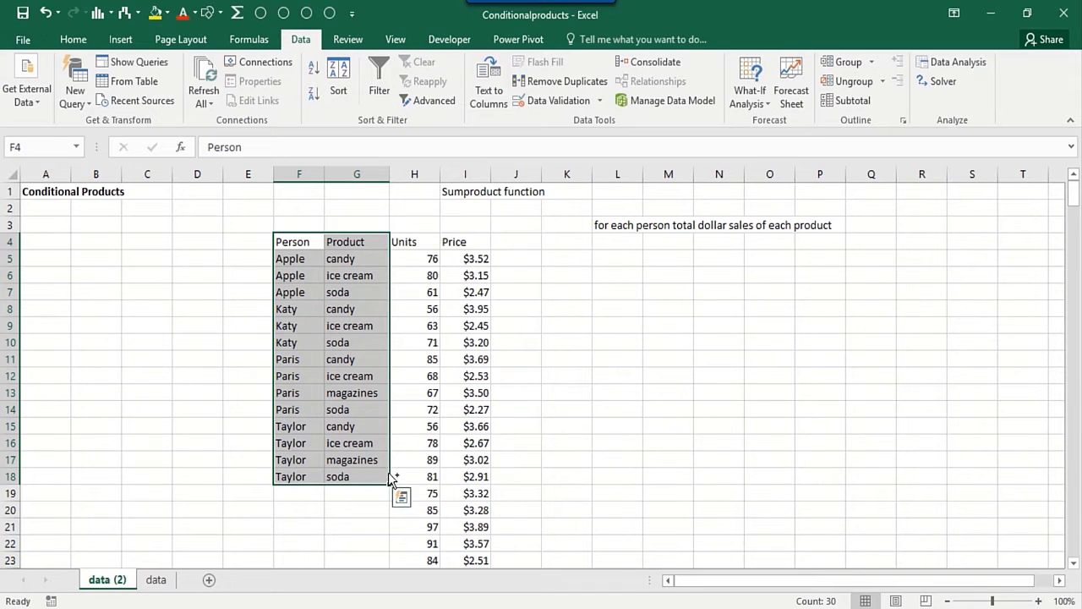
key(ctrl+c)
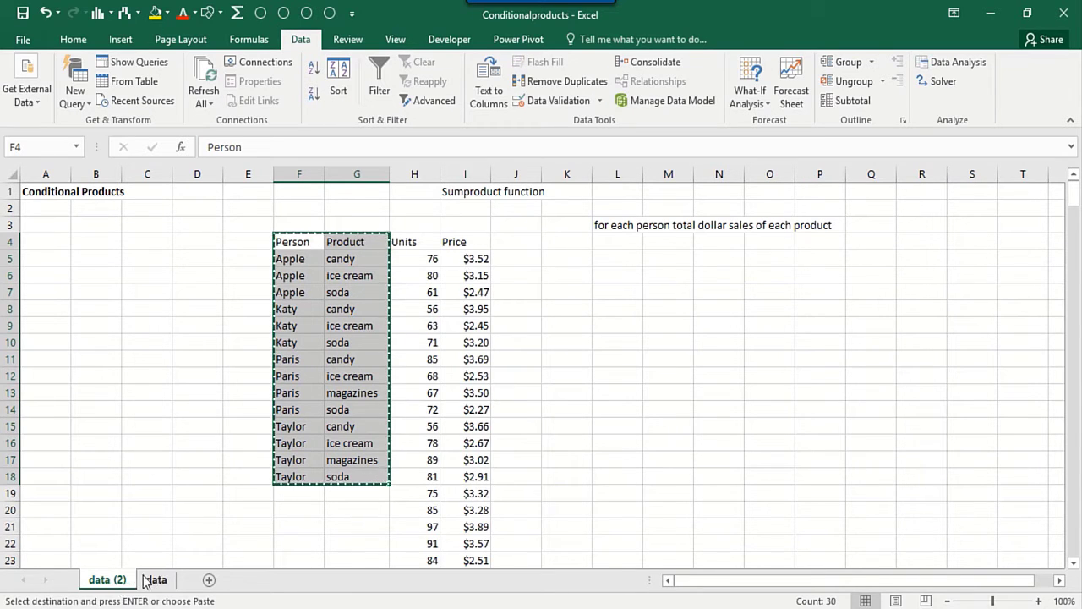
Step: Paste the sorted Person–Product list into L7 on the data sheet
click(155, 580)
click(606, 290)
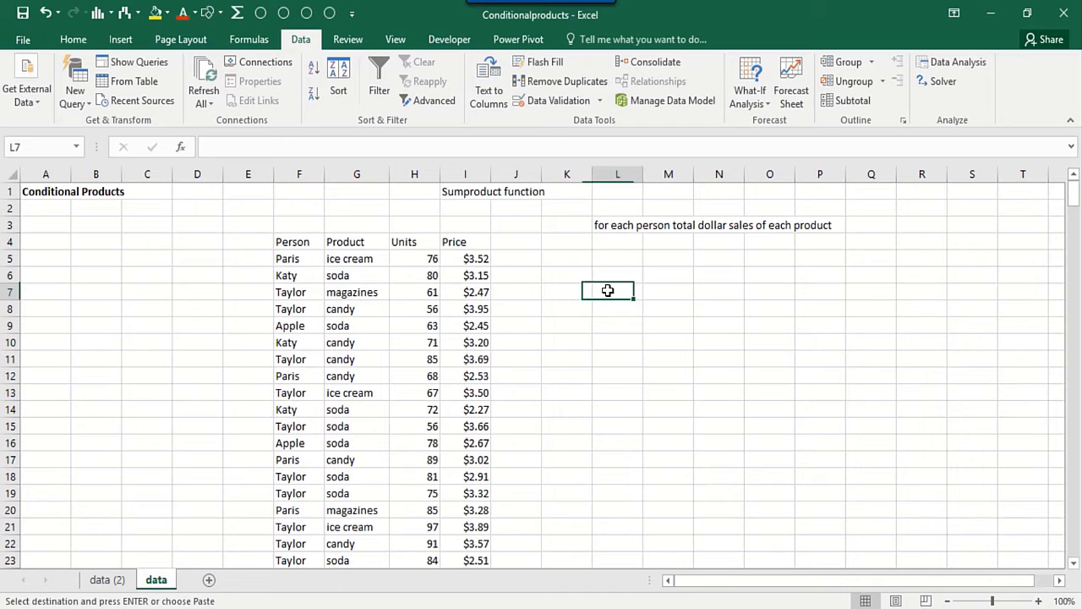
key(ctrl+v)
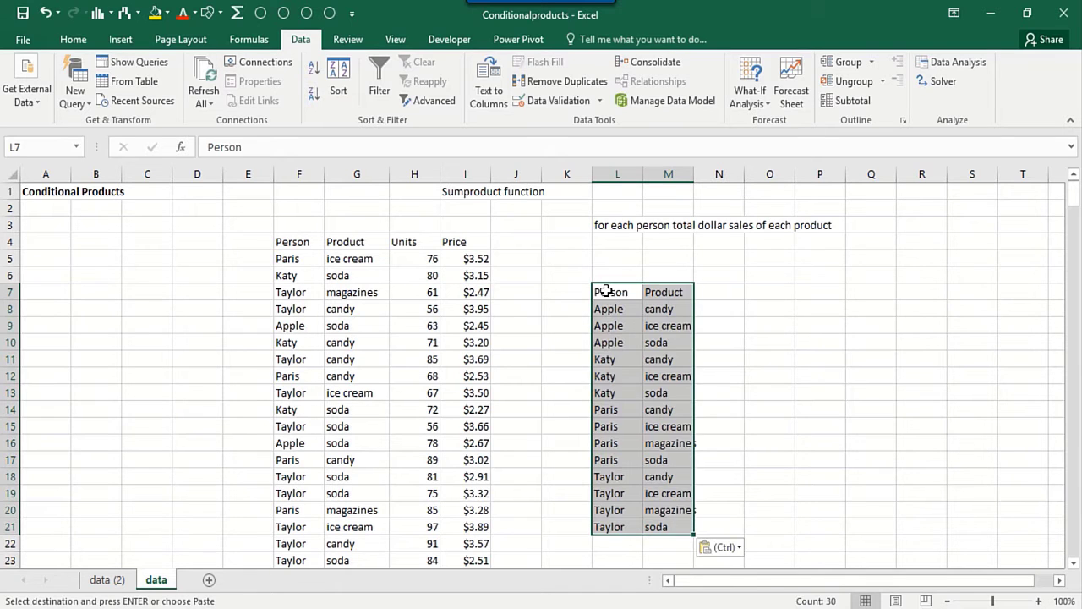
Step: Review the pasted list alongside the sales table cells
click(611, 315)
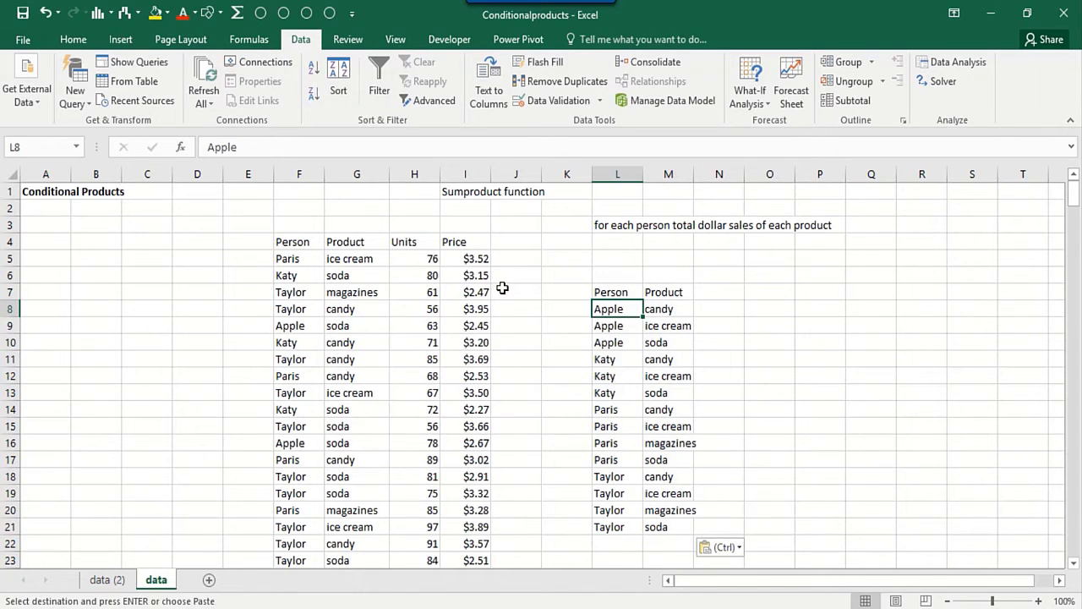
click(294, 327)
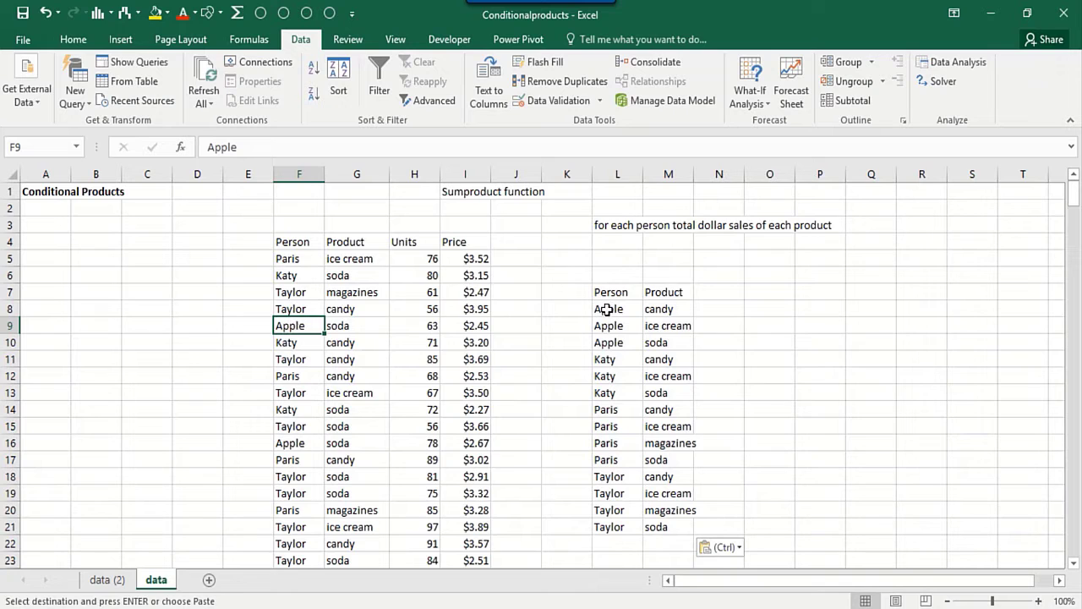
click(660, 310)
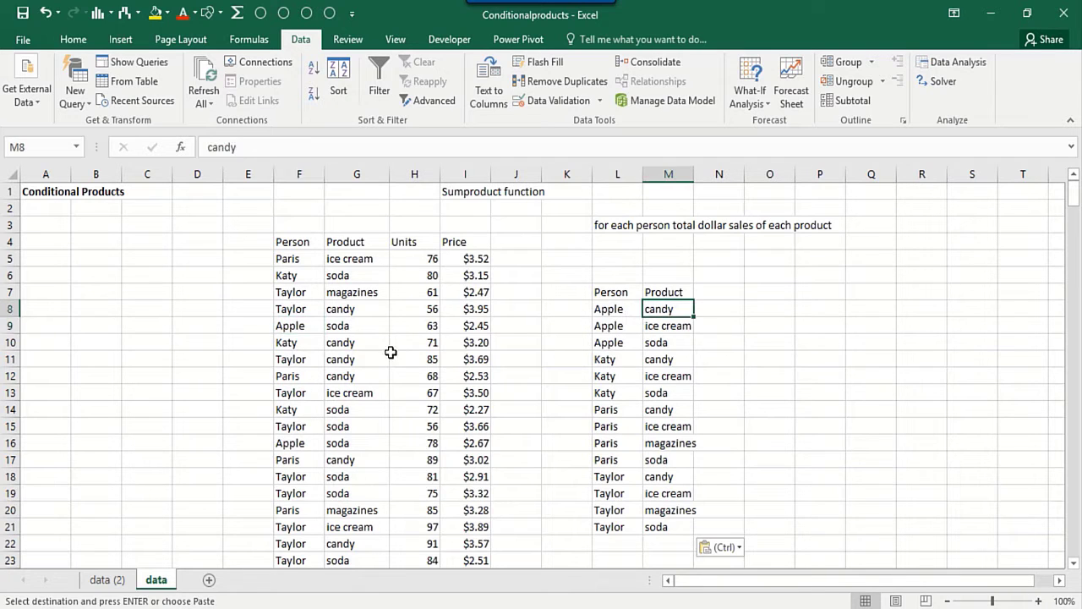
click(308, 335)
click(398, 308)
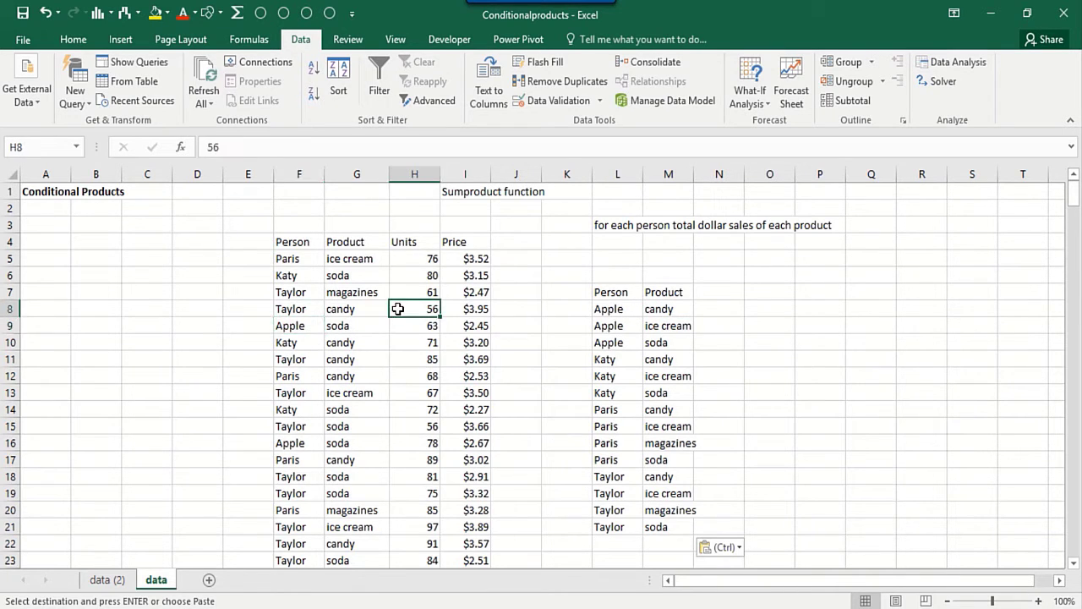
click(575, 358)
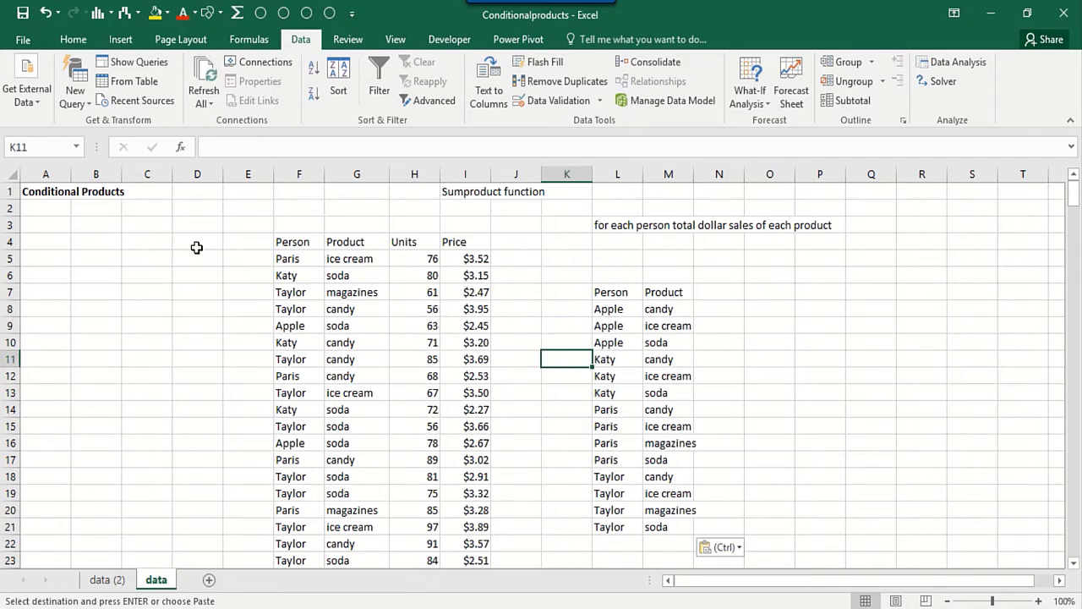
Step: Select the entire sales table including its header row
drag(285, 242, 419, 259)
key(Down)
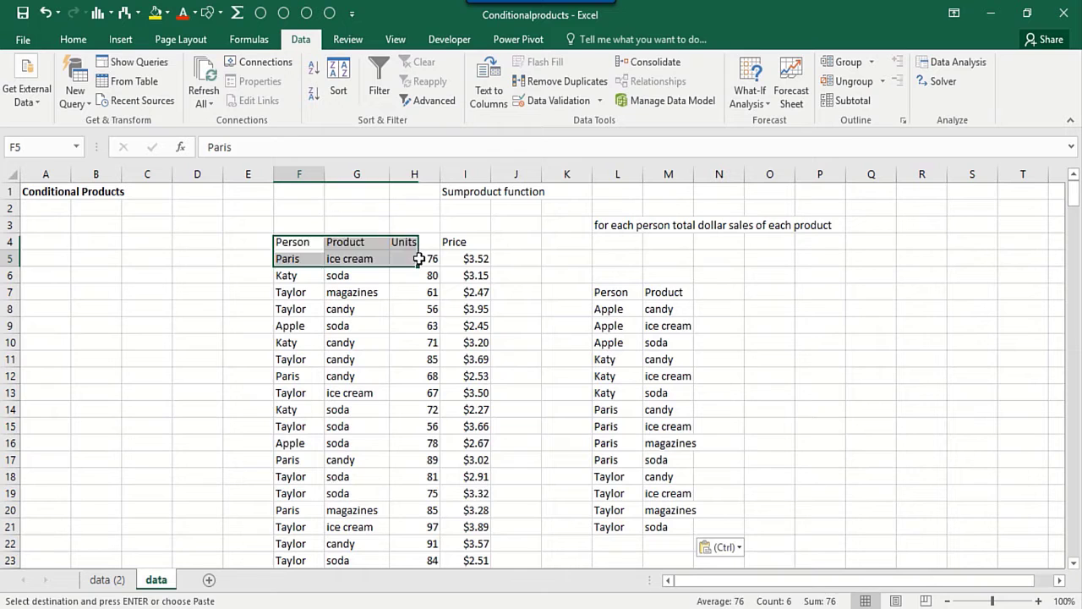
key(Up)
key(ctrl+shift+Right)
key(shift+Down)
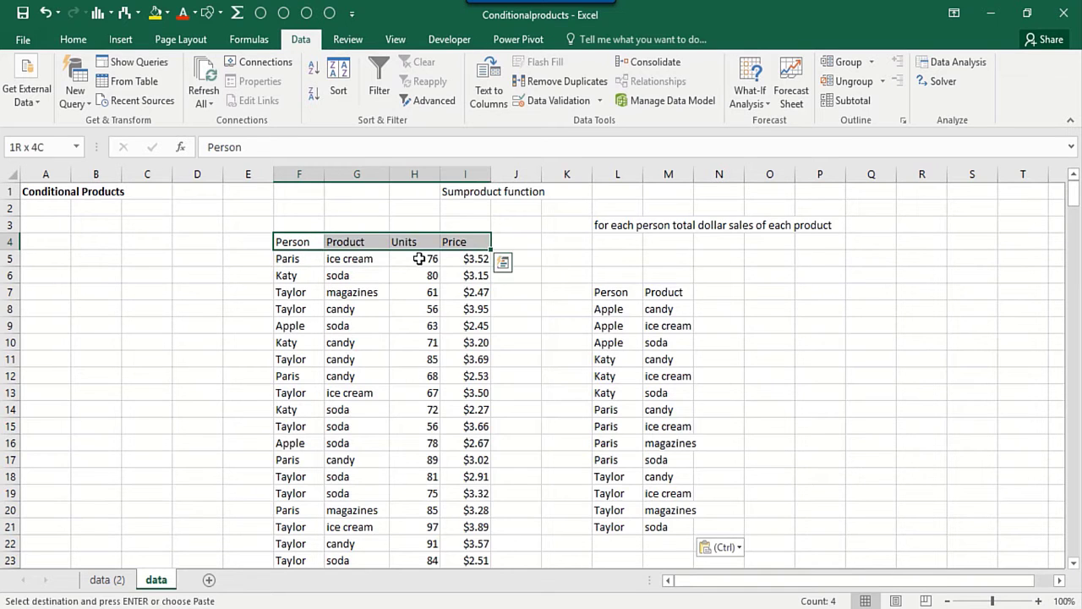
key(ctrl+shift+Down)
key(Up)
click(374, 278)
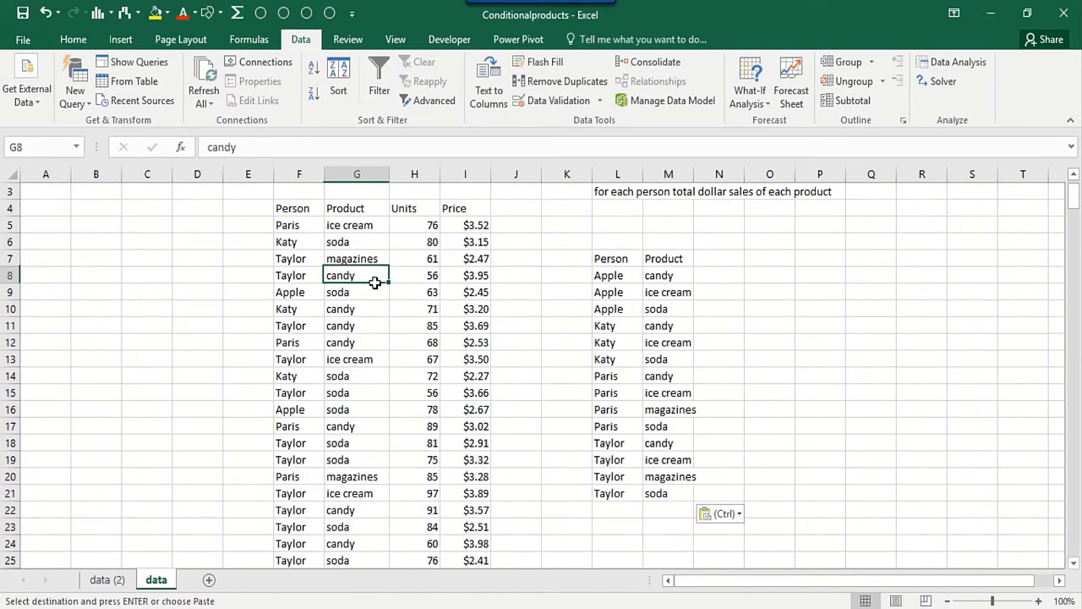
key(ctrl+a)
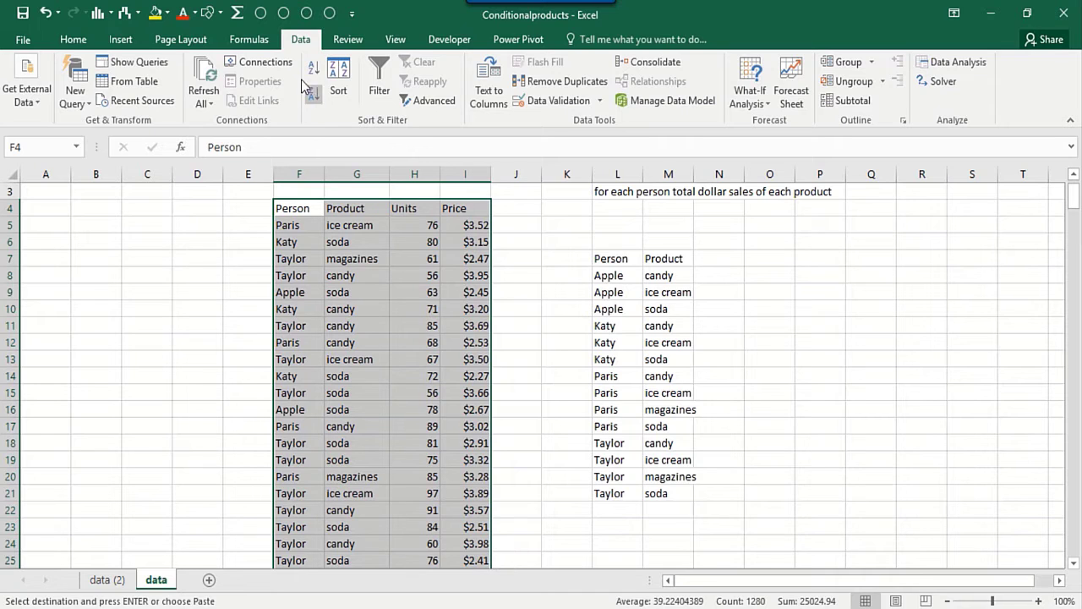
Step: Create range names Person, Product, Units and Price from the top row, and widen column M
click(252, 39)
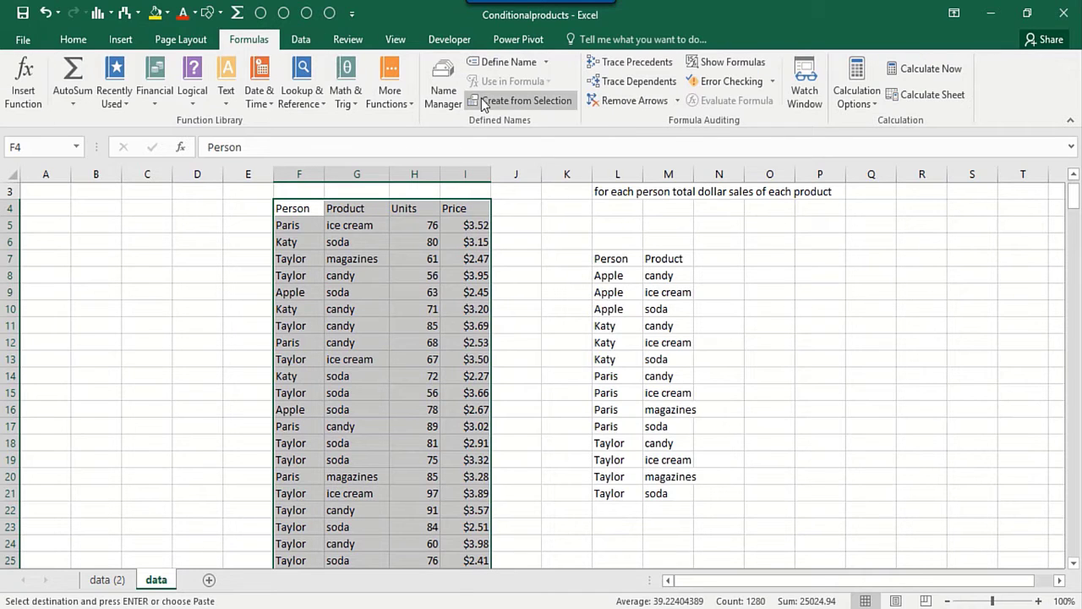
click(481, 99)
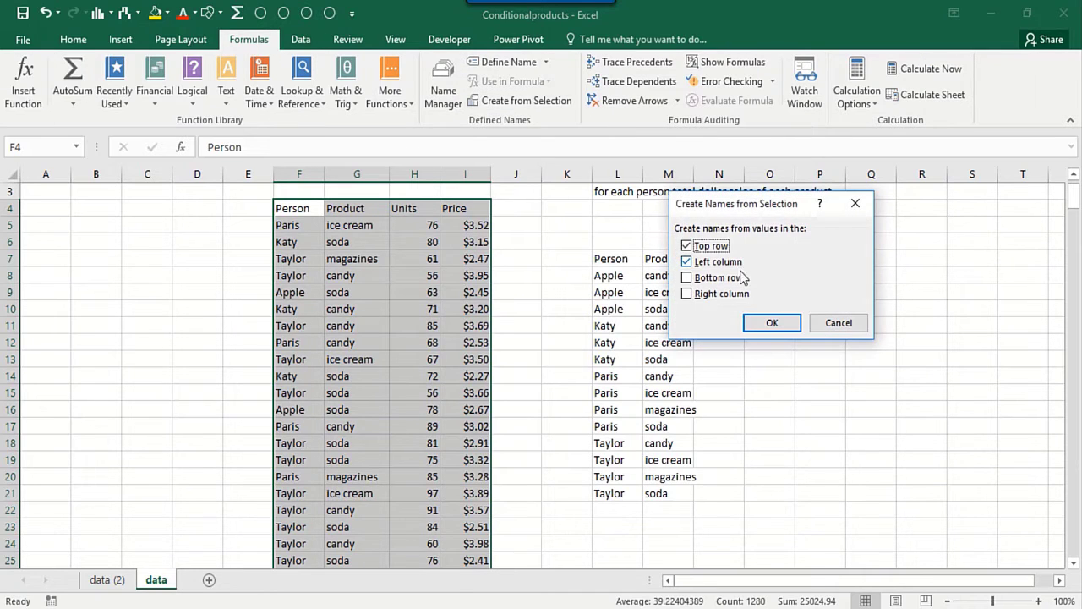
click(687, 262)
click(761, 324)
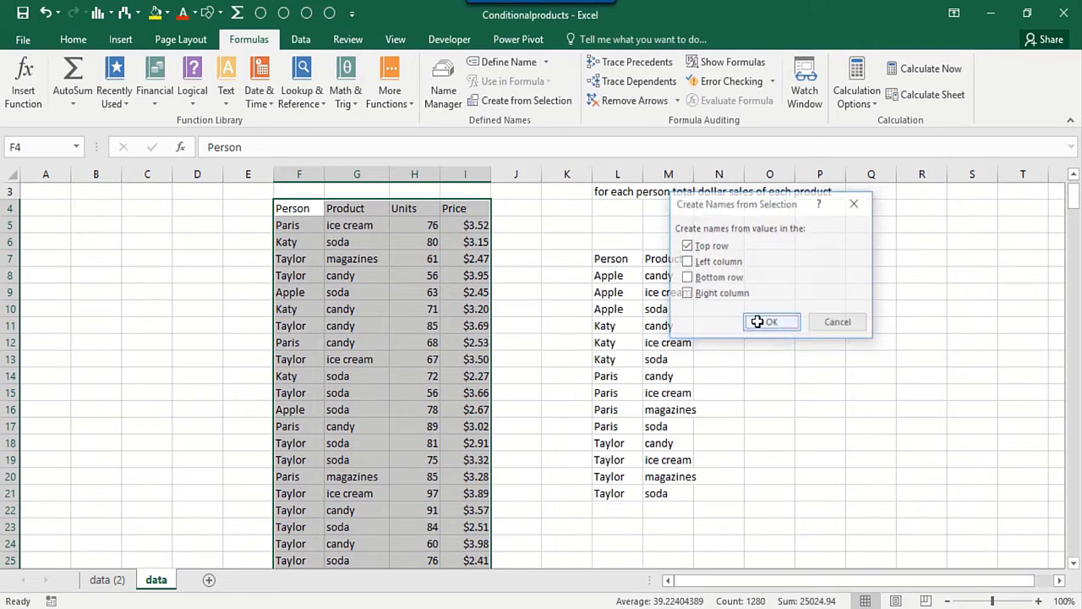
click(76, 146)
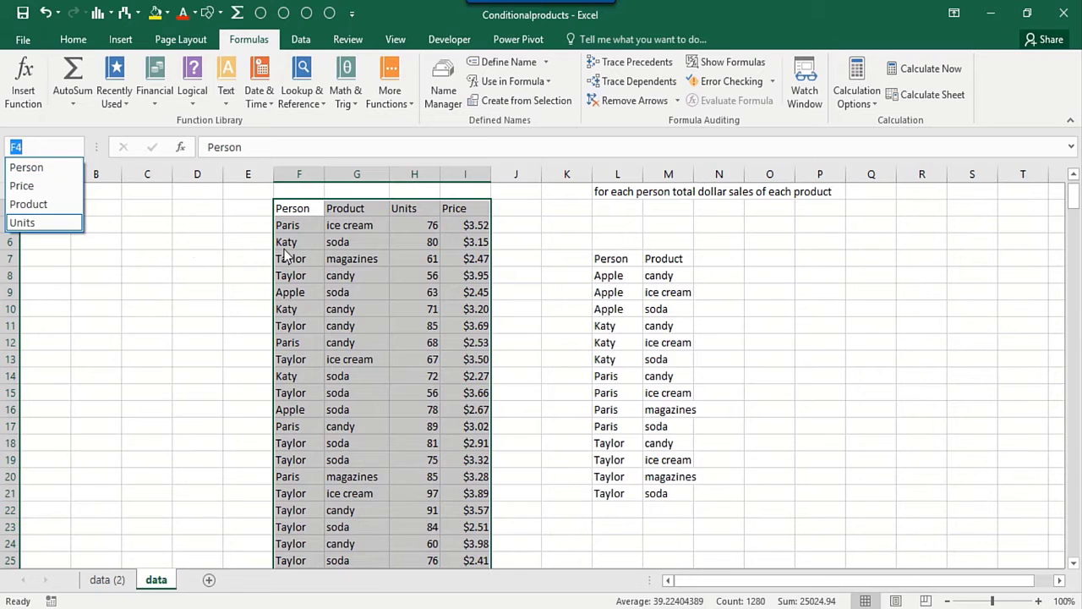
key(Escape)
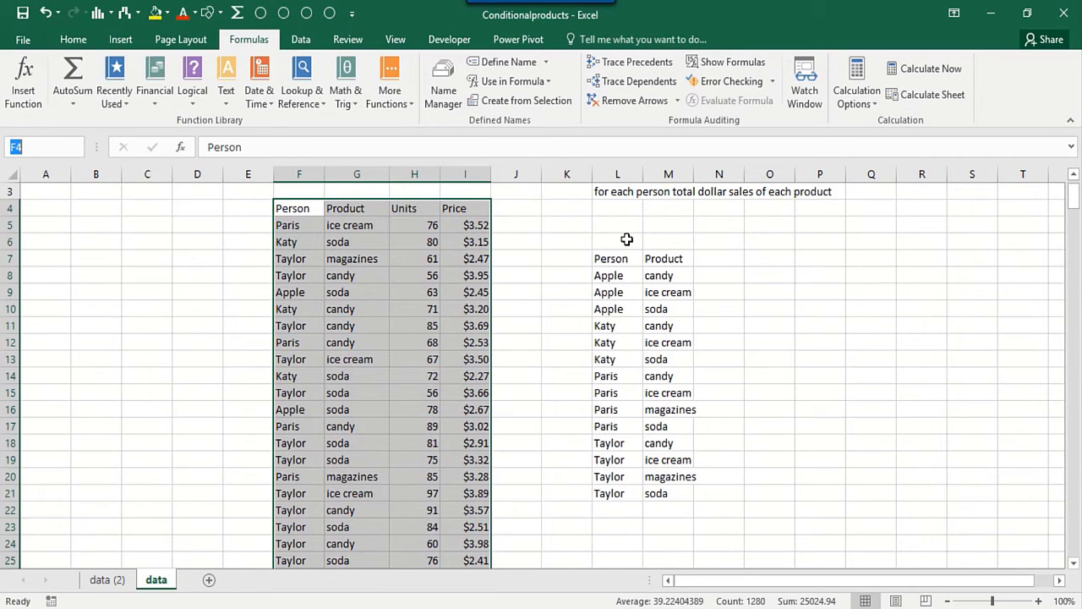
drag(700, 173, 723, 173)
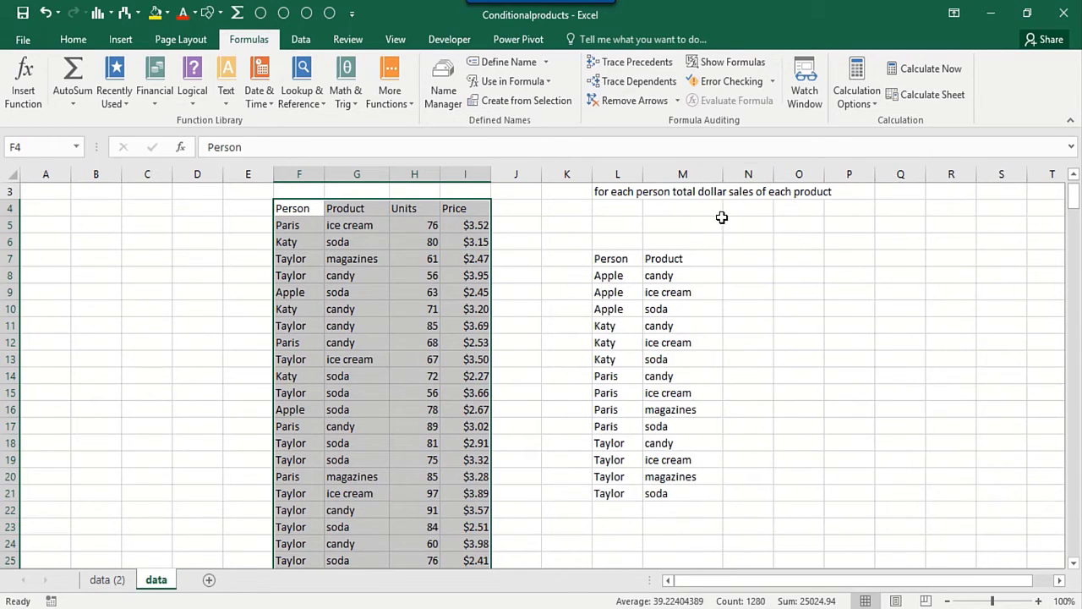
Step: Head N6 'Revenue' and start typing =sumproduct(--(Person= in N7
click(737, 245)
text(Revenue)
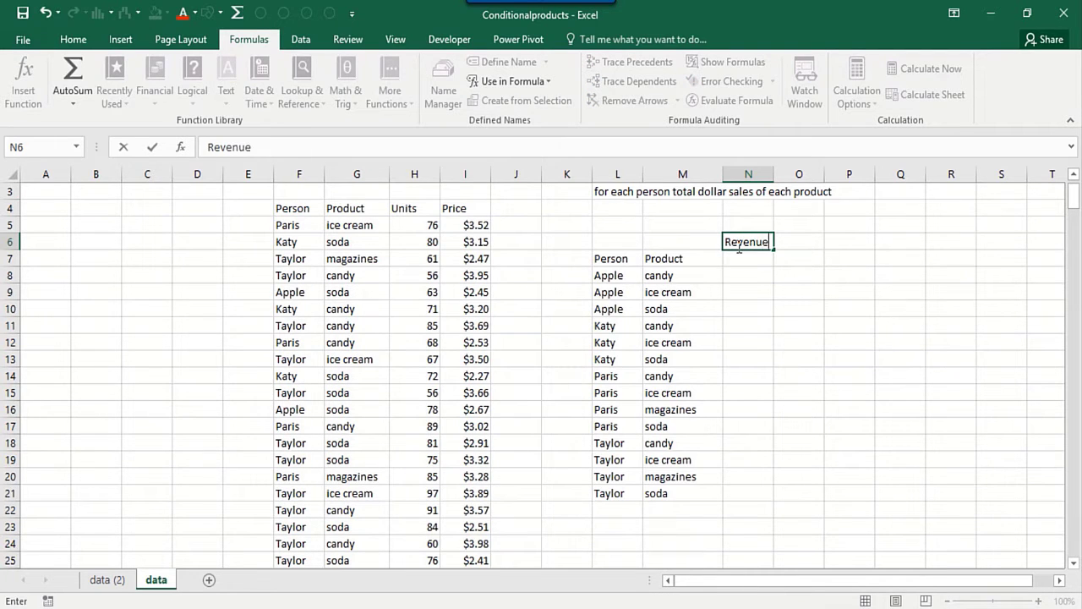
key(Return)
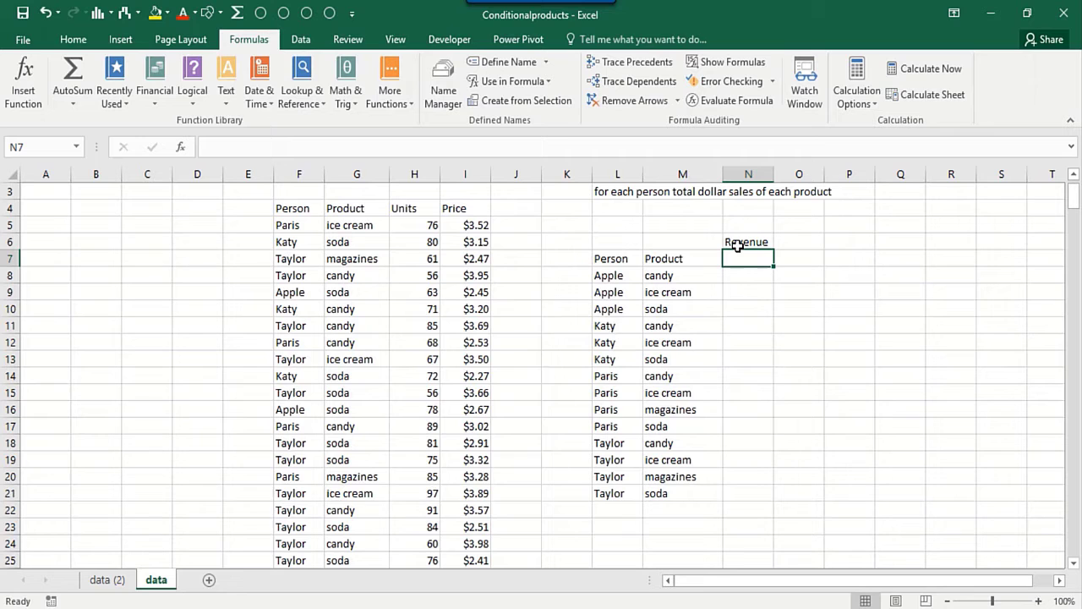
text(=sumproduc)
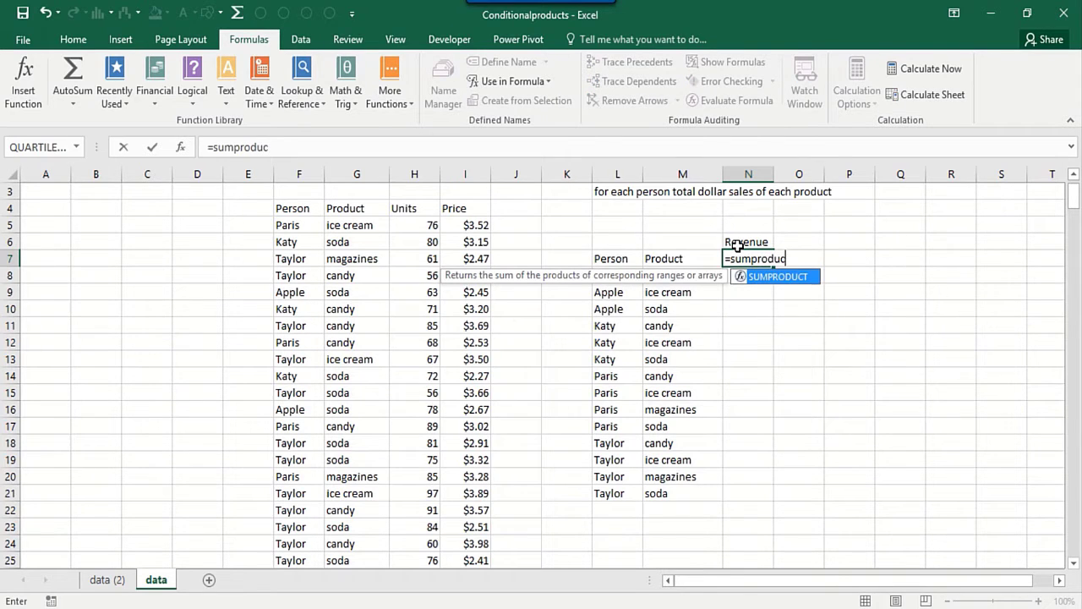
text(t(--()
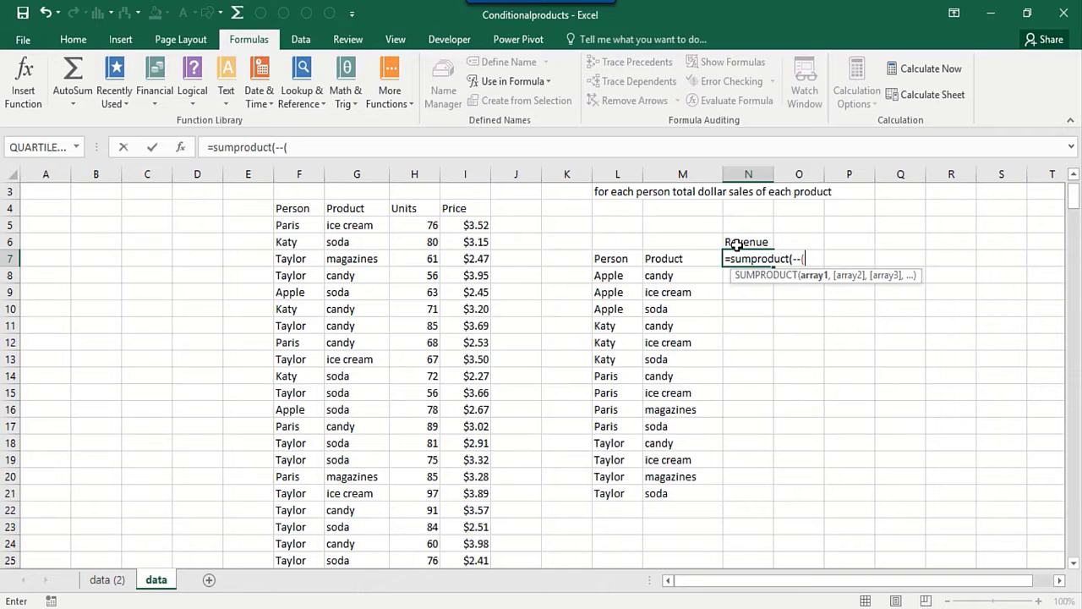
text(Perso)
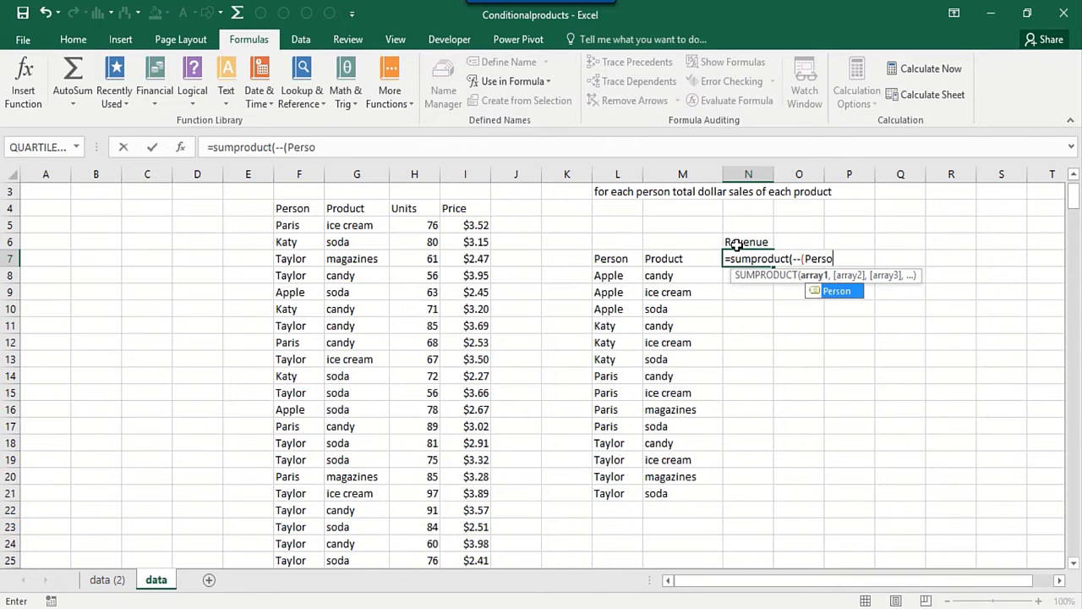
text(n=)
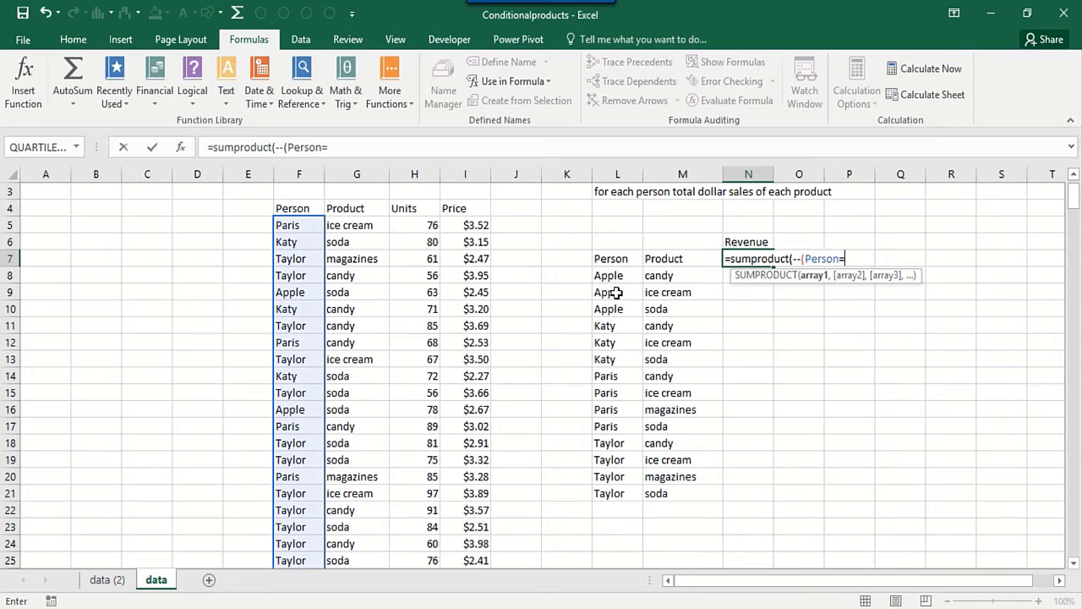
Step: Discard the unfinished formula and move the Revenue heading from N6 to N7
key(Escape)
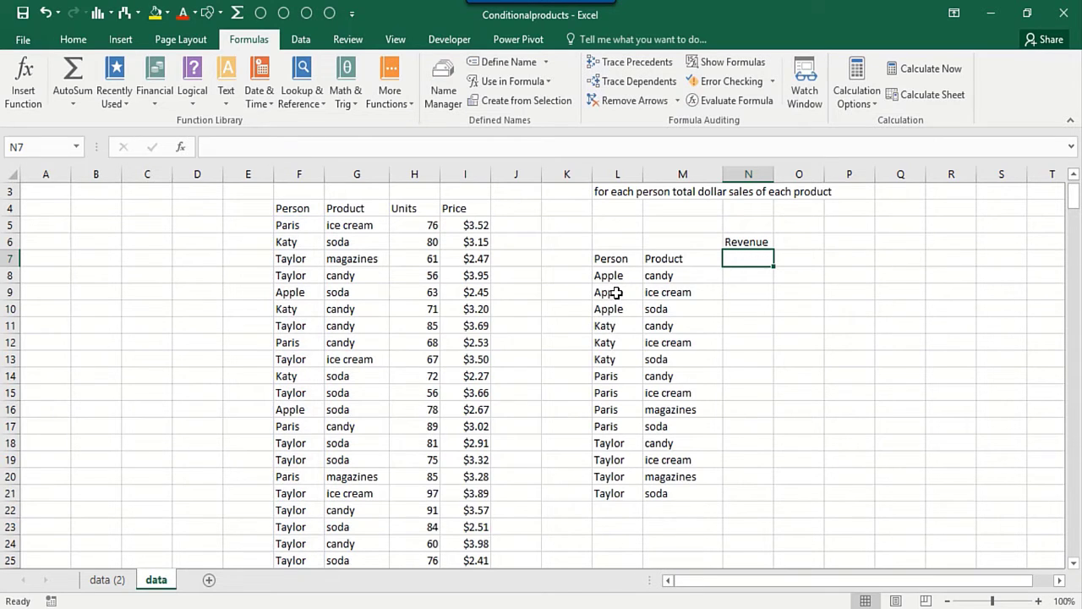
click(760, 242)
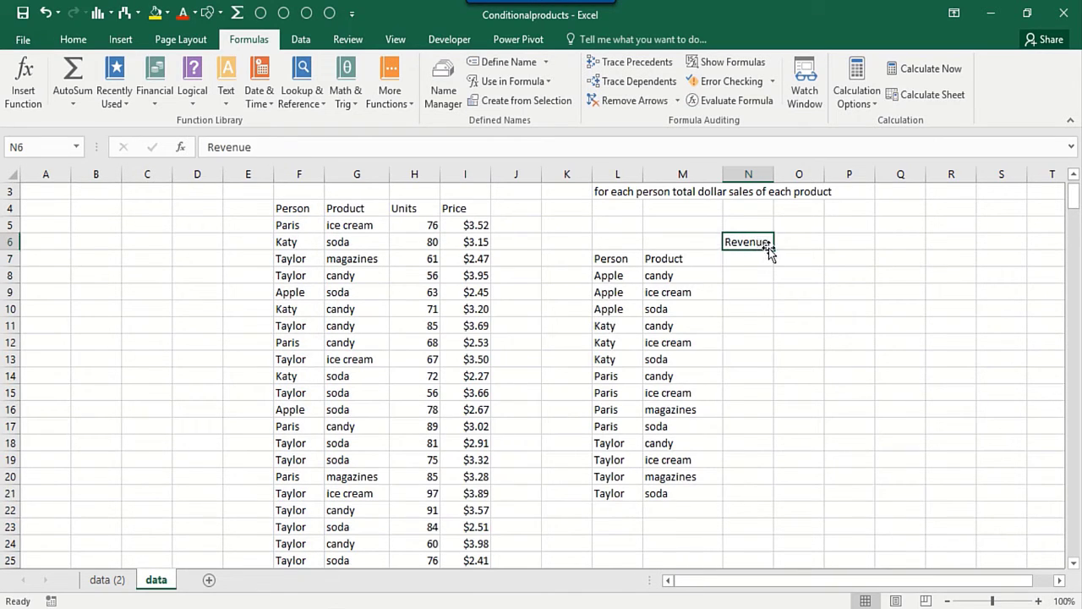
drag(772, 250, 765, 265)
click(735, 283)
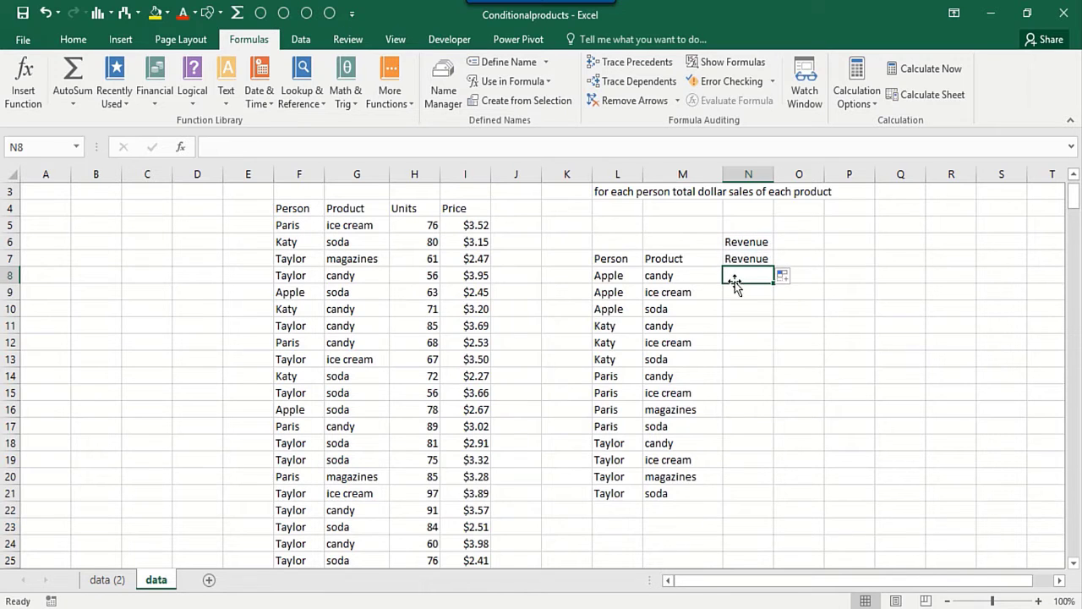
click(732, 242)
key(Delete)
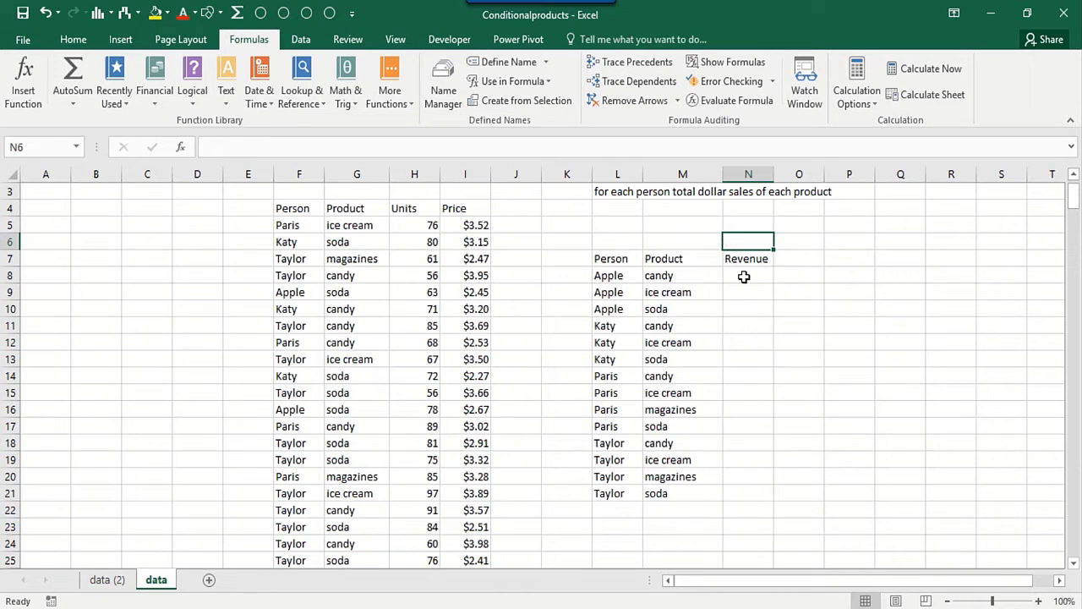
Step: Begin N8's formula as =SUMPRODUCT(--(Person=L8), fixing a mistaken Product comparison
click(750, 279)
text(=sumpr)
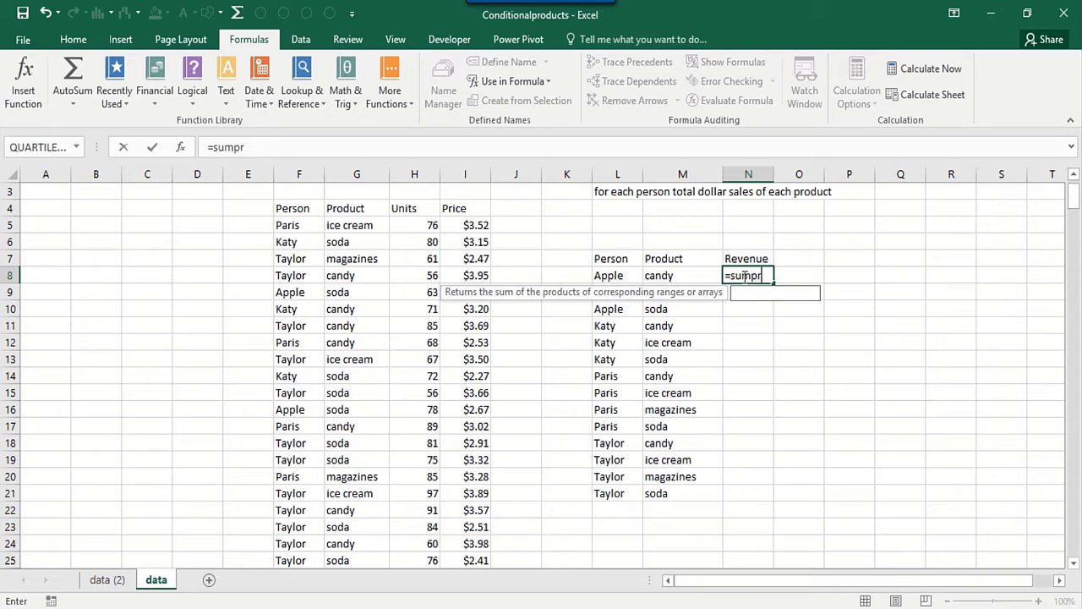
text(oduct(--()
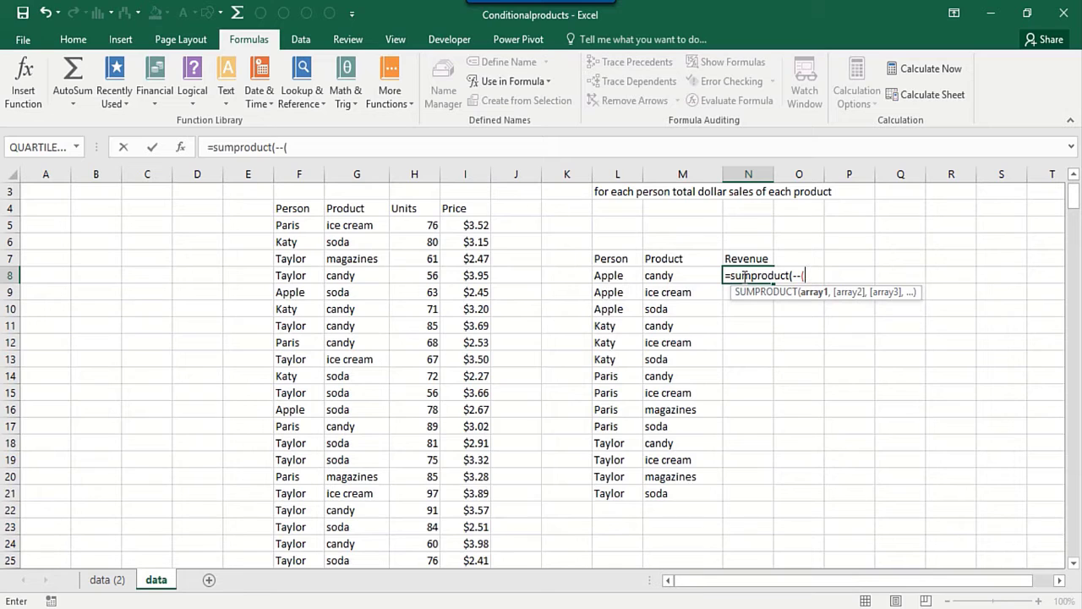
text(Prod)
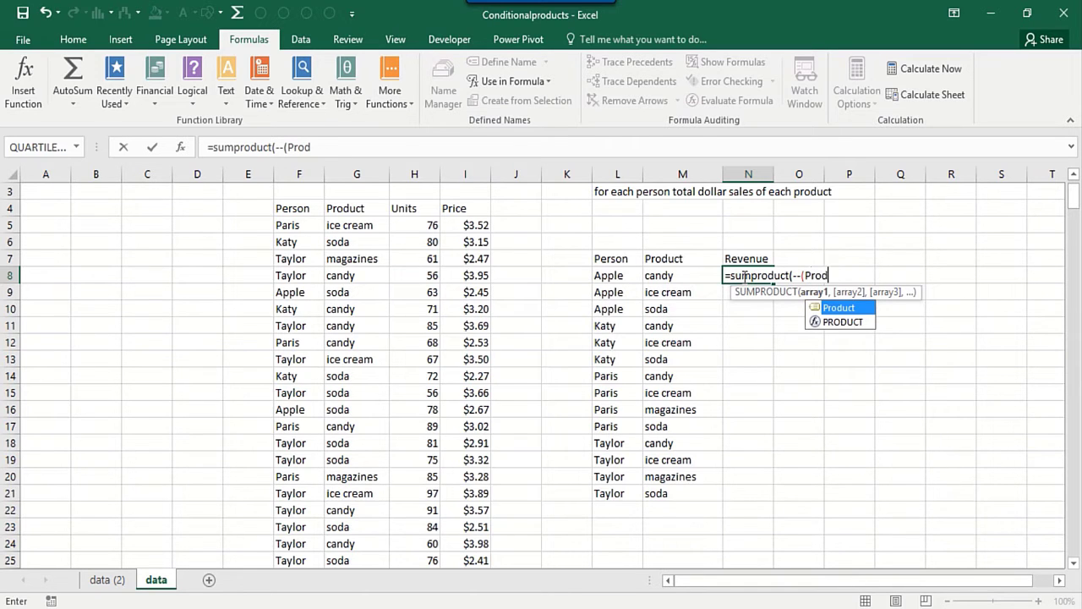
text(uct=)
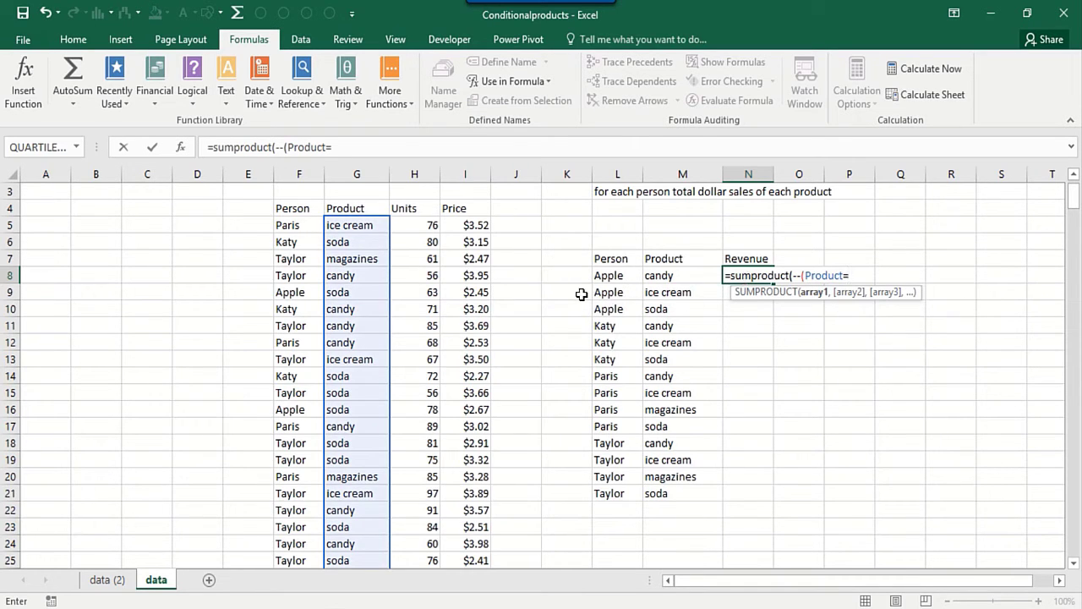
click(602, 275)
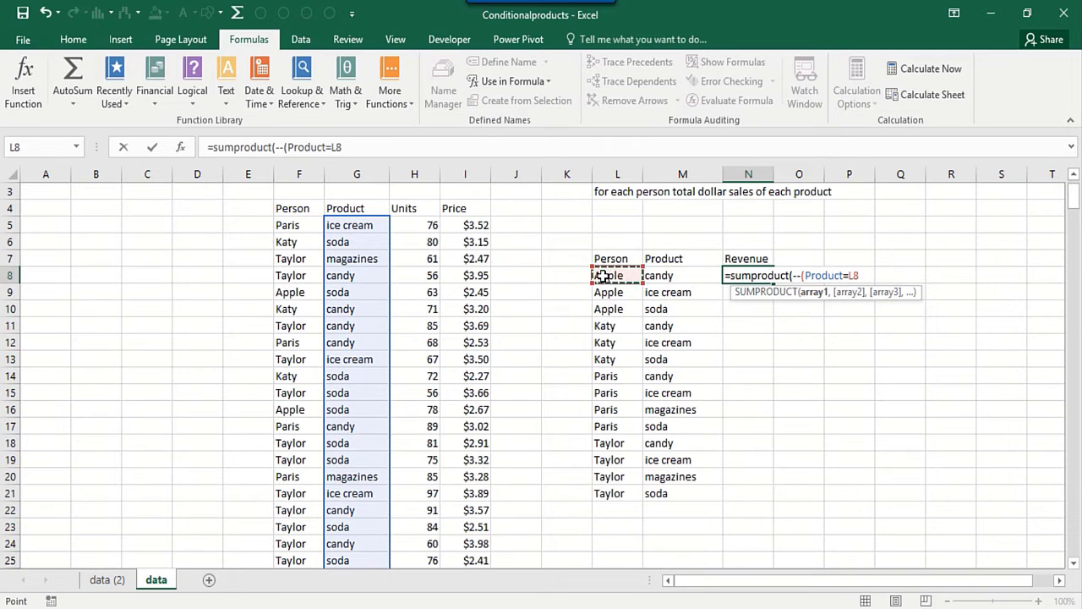
text())
key(BackSpace)
key(BackSpace)
key(BackSpace)
key(BackSpace)
key(BackSpace)
key(BackSpace)
key(BackSpace)
key(BackSpace)
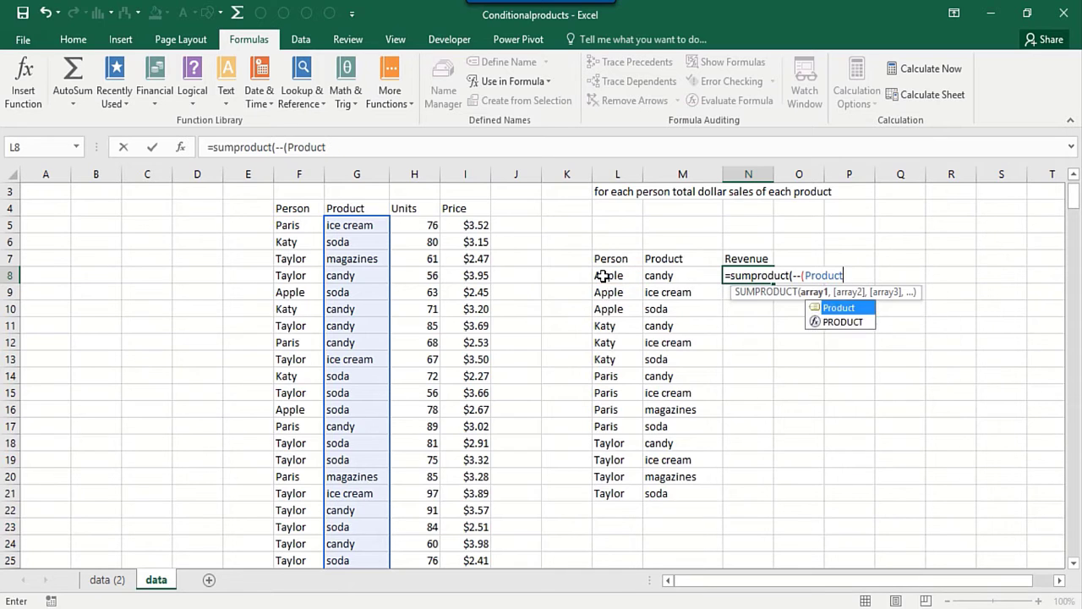
key(BackSpace)
text(e)
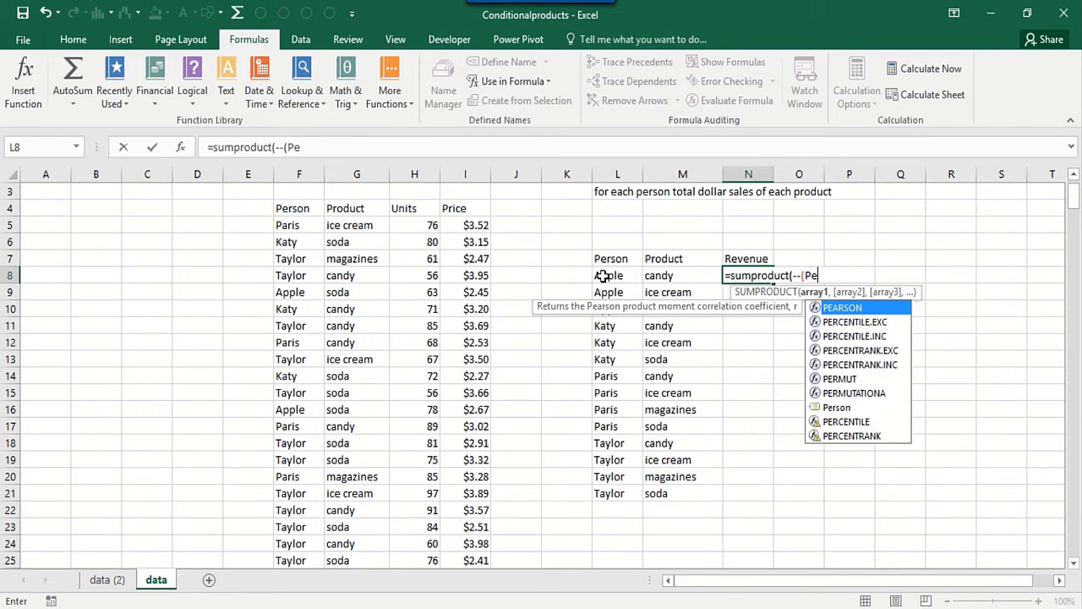
text(rson=)
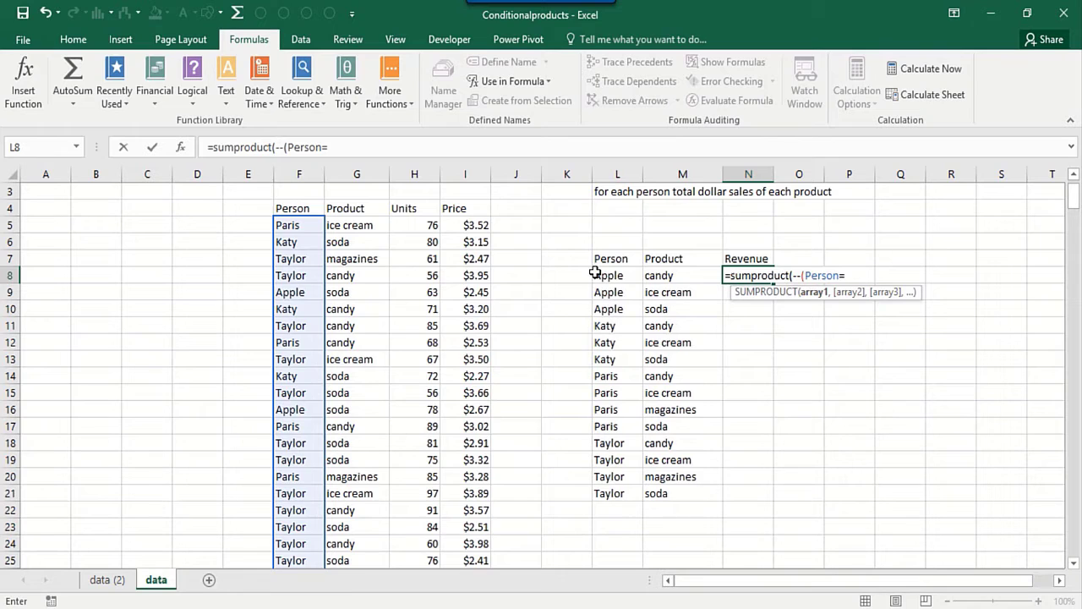
click(606, 277)
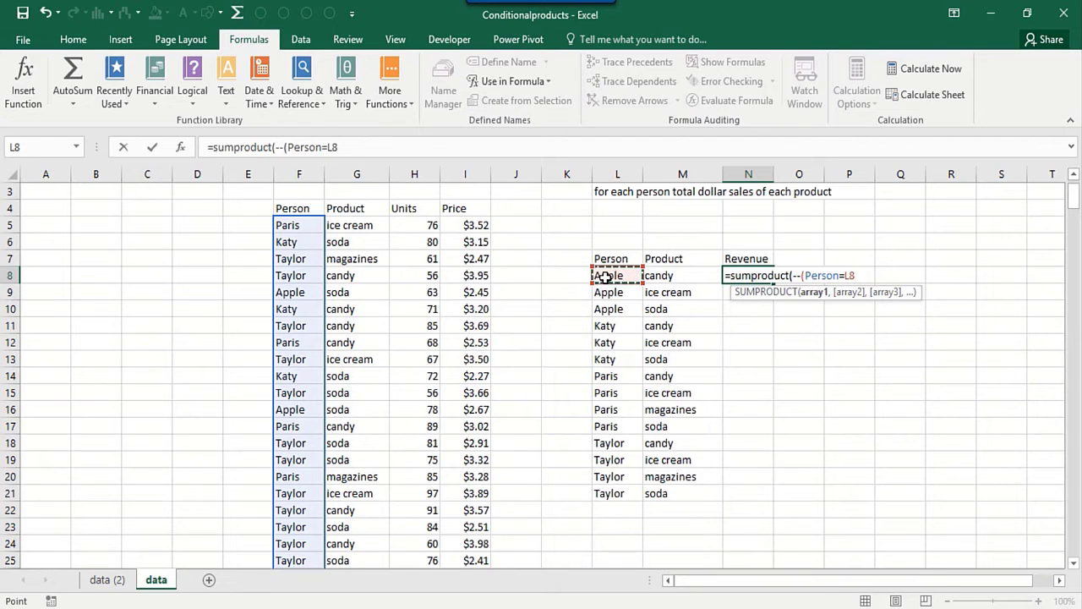
Step: Add the Product=M8 condition plus the Units and Price ranges to the formula
text()*(Product)
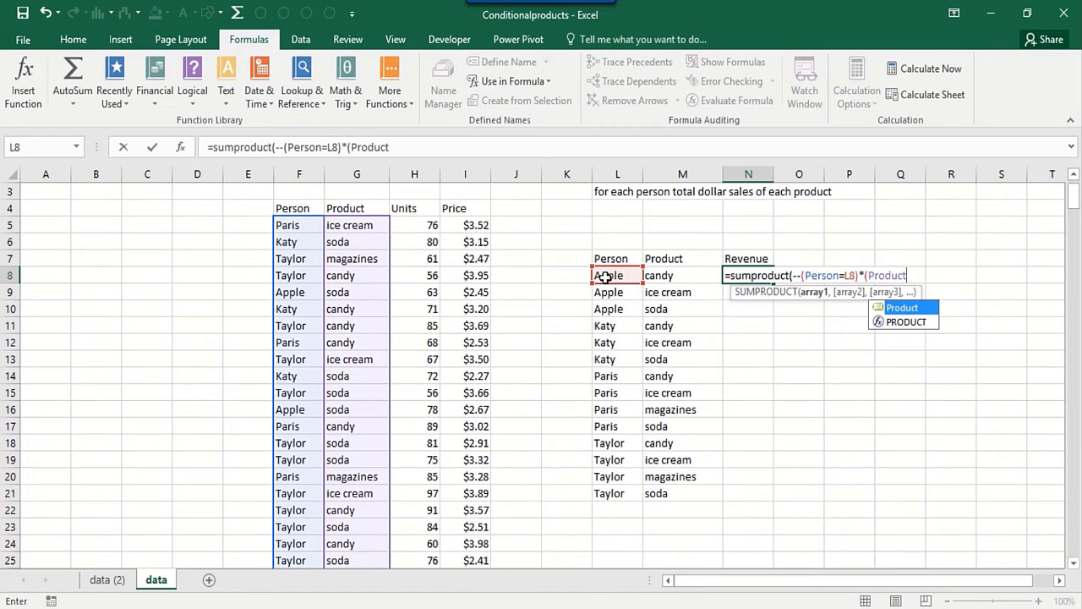
text(=)
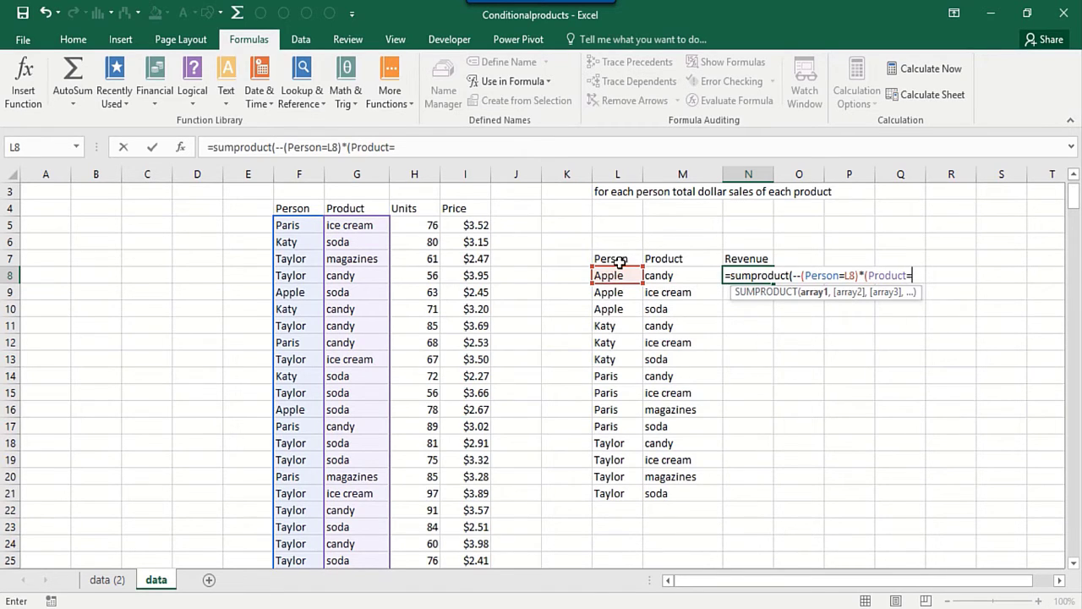
click(667, 276)
text())
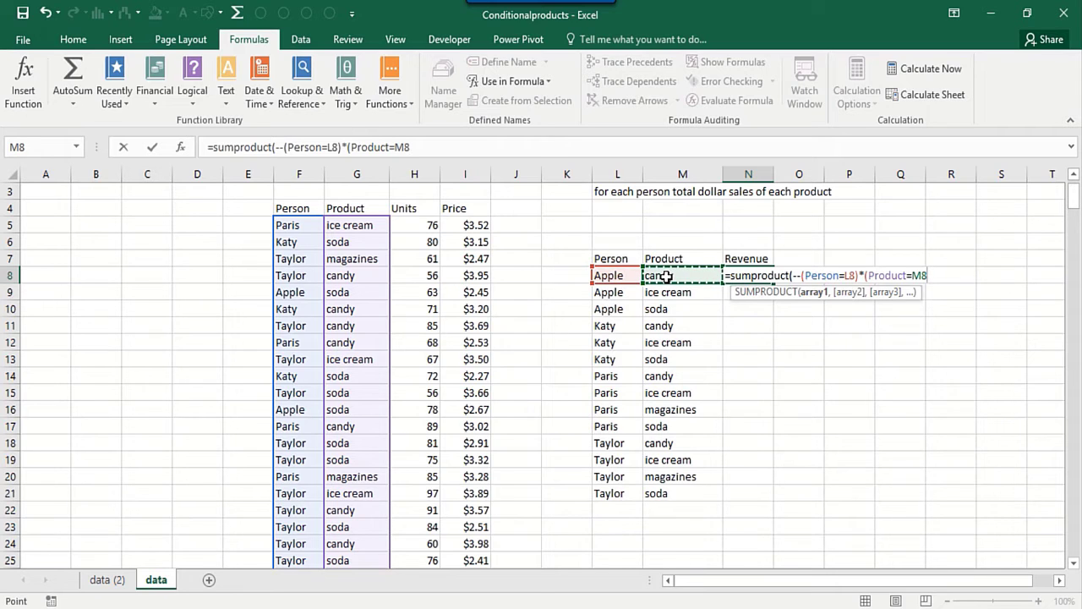
text(,)
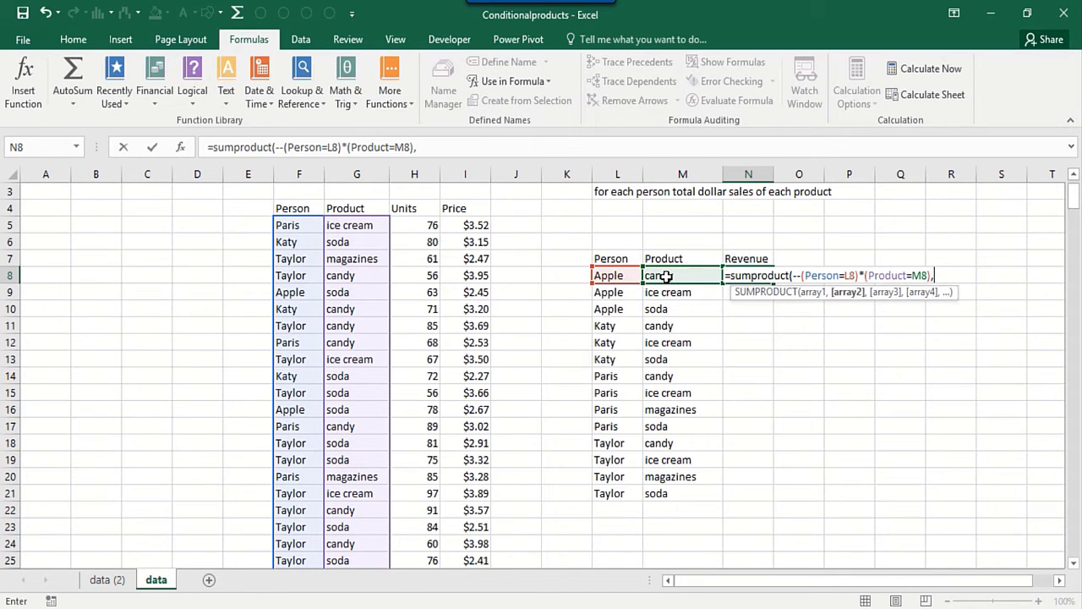
text(U)
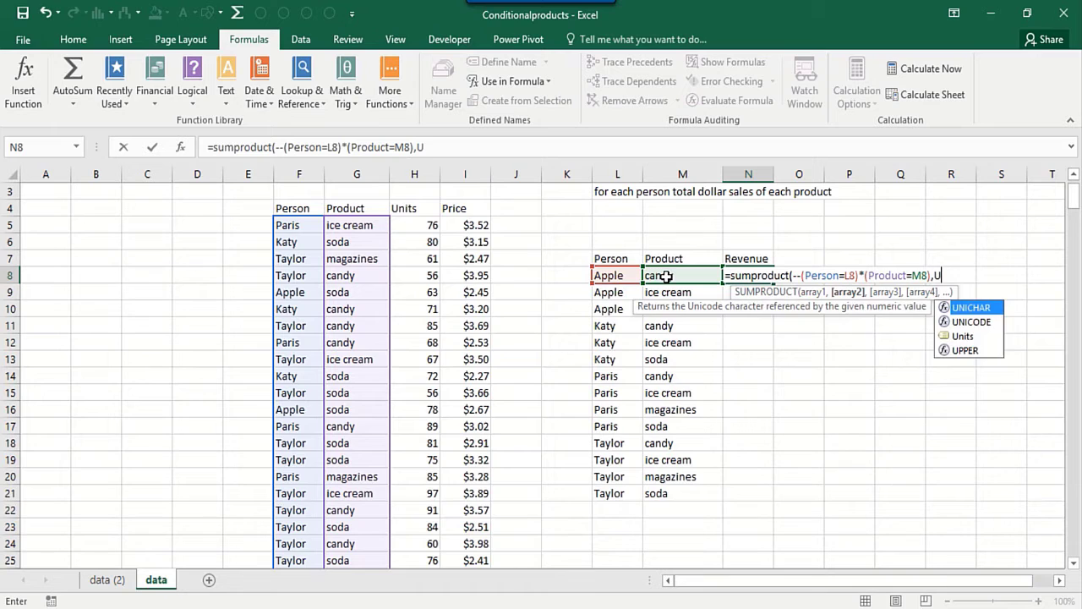
text(nits,Price)
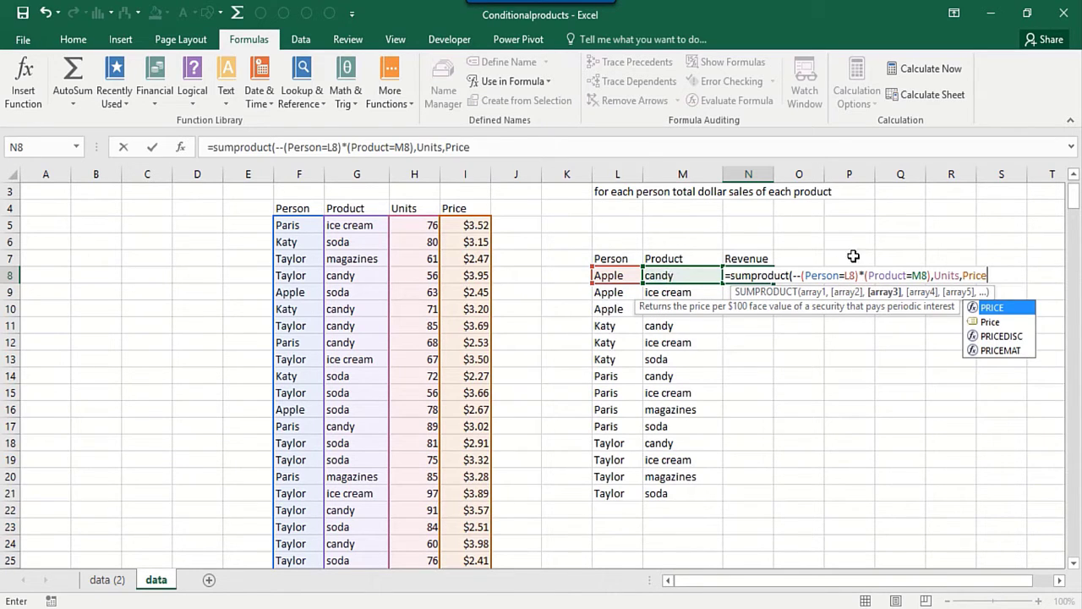
click(982, 322)
double_click(981, 323)
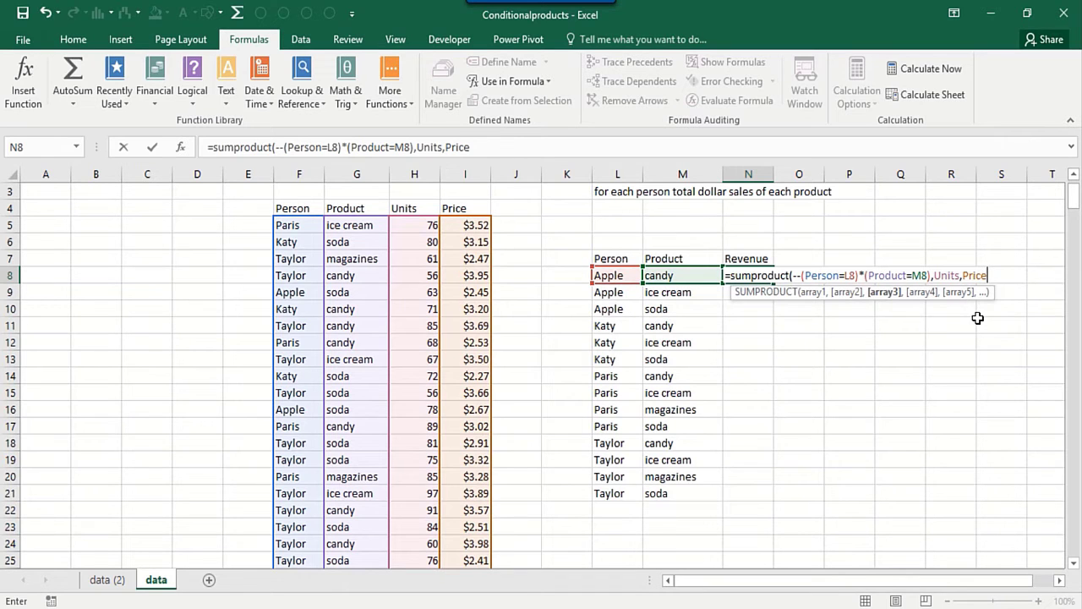
text())
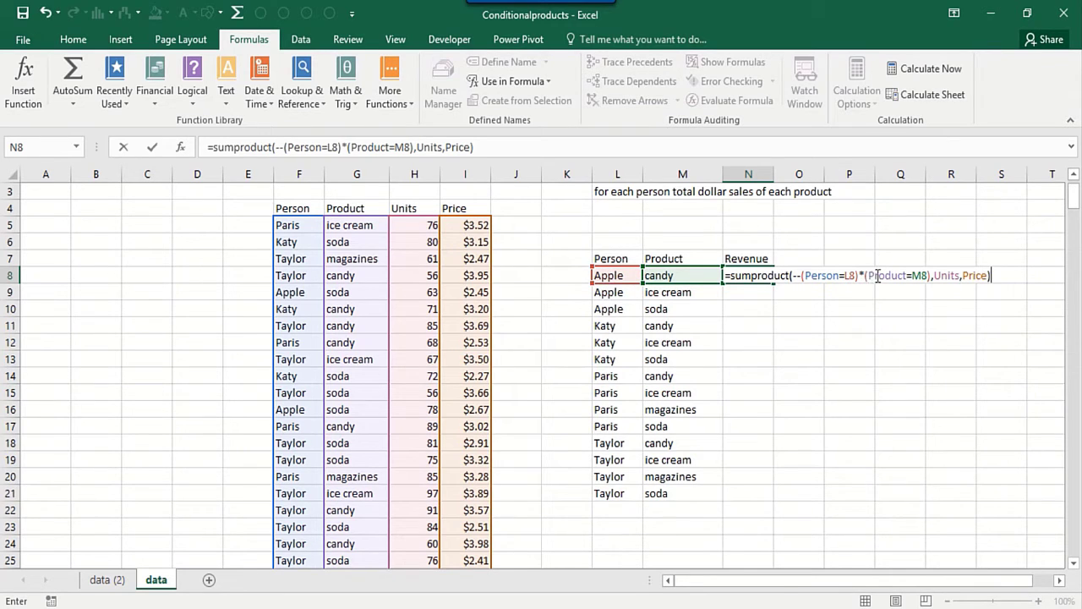
Step: Change the comma between Units and Price to * and commit the formula
drag(698, 287, 699, 289)
click(962, 275)
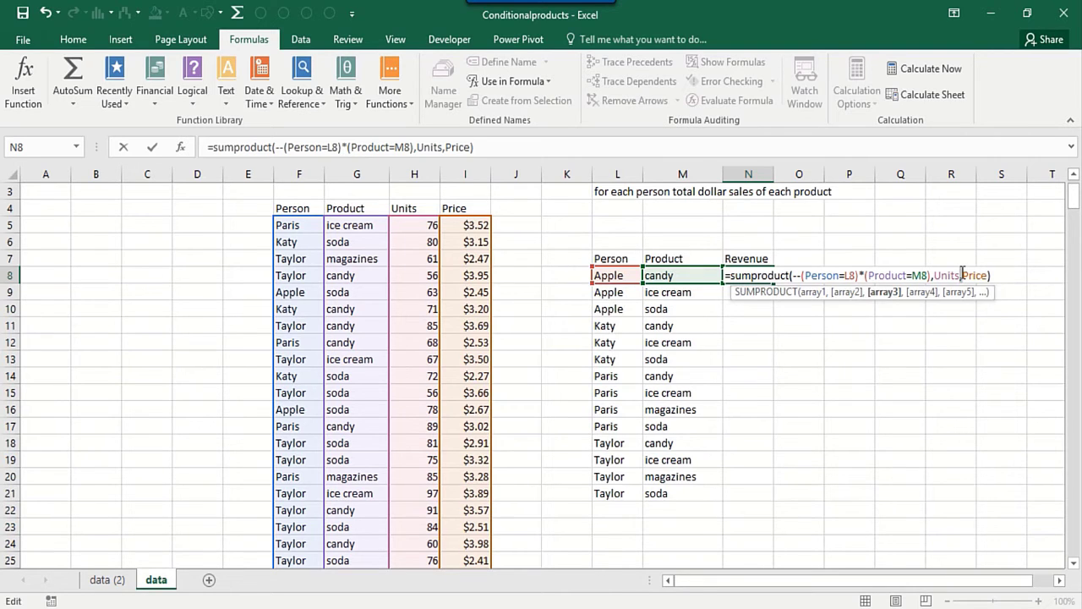
key(BackSpace)
text(*)
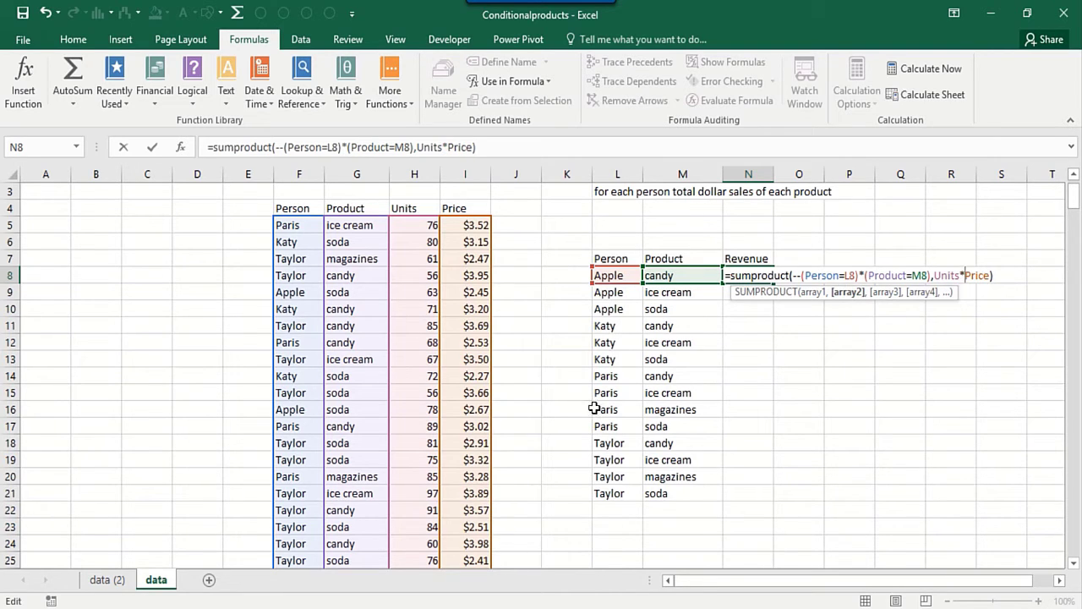
key(Return)
Step: Fill the N8 revenue formula down through N21
click(762, 277)
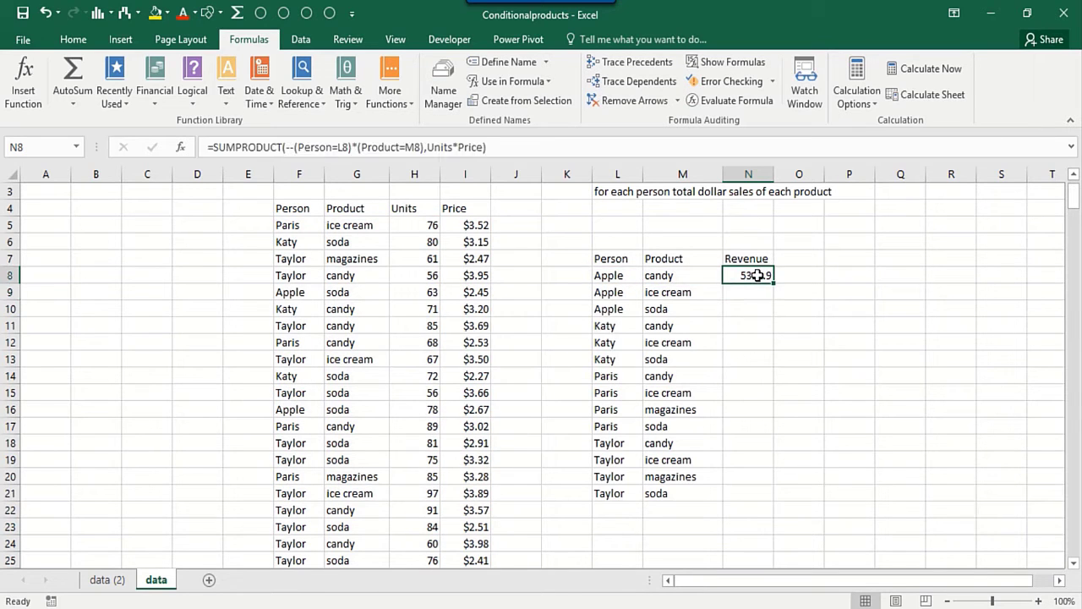
double_click(773, 280)
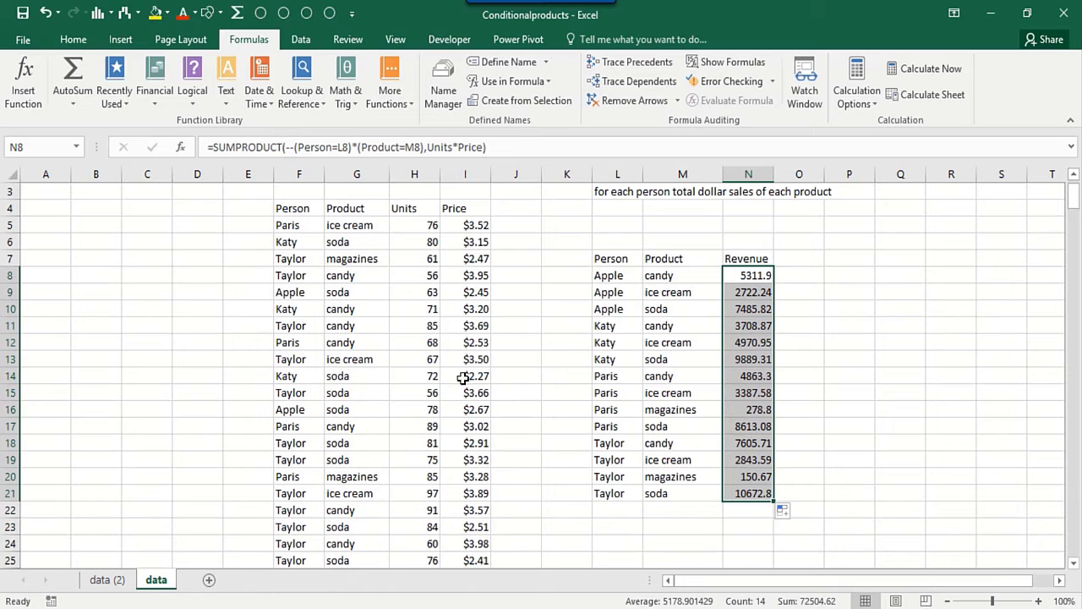
click(425, 261)
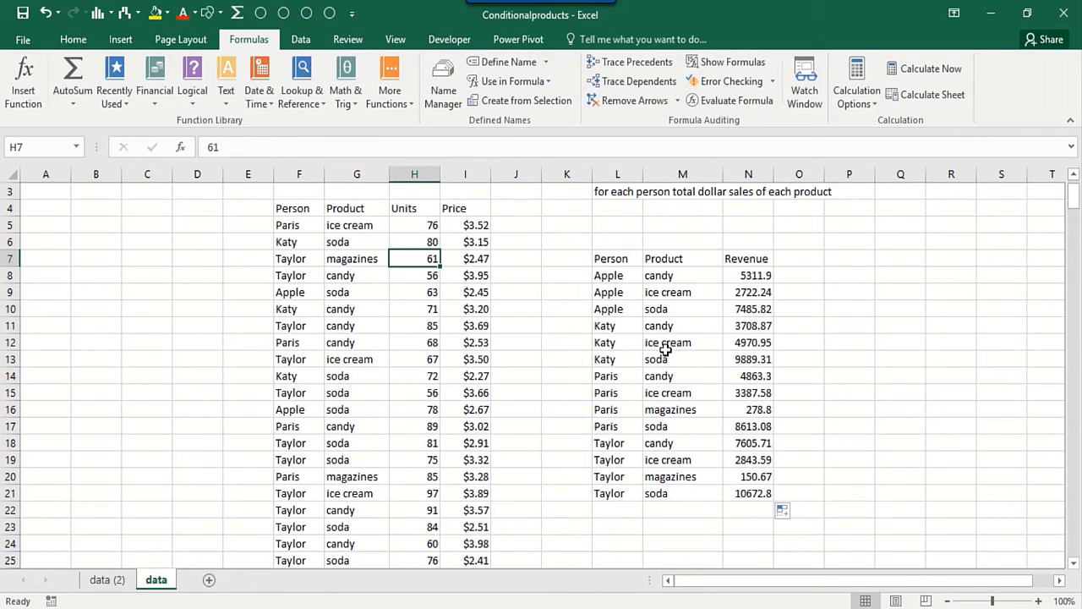
click(748, 475)
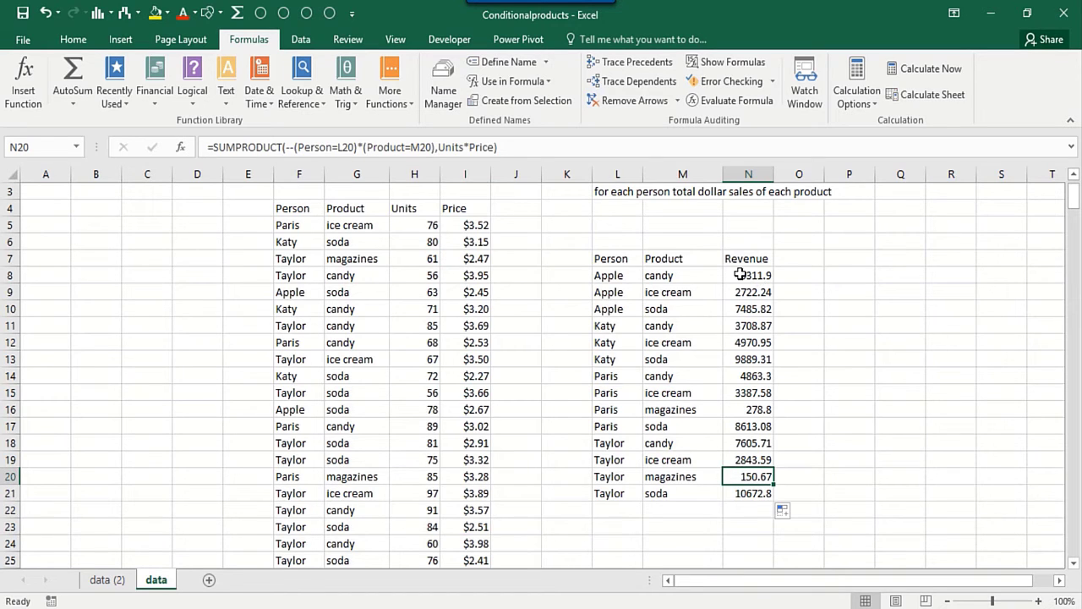
Step: Format revenue cells N8:N21 as Currency
drag(744, 276, 745, 494)
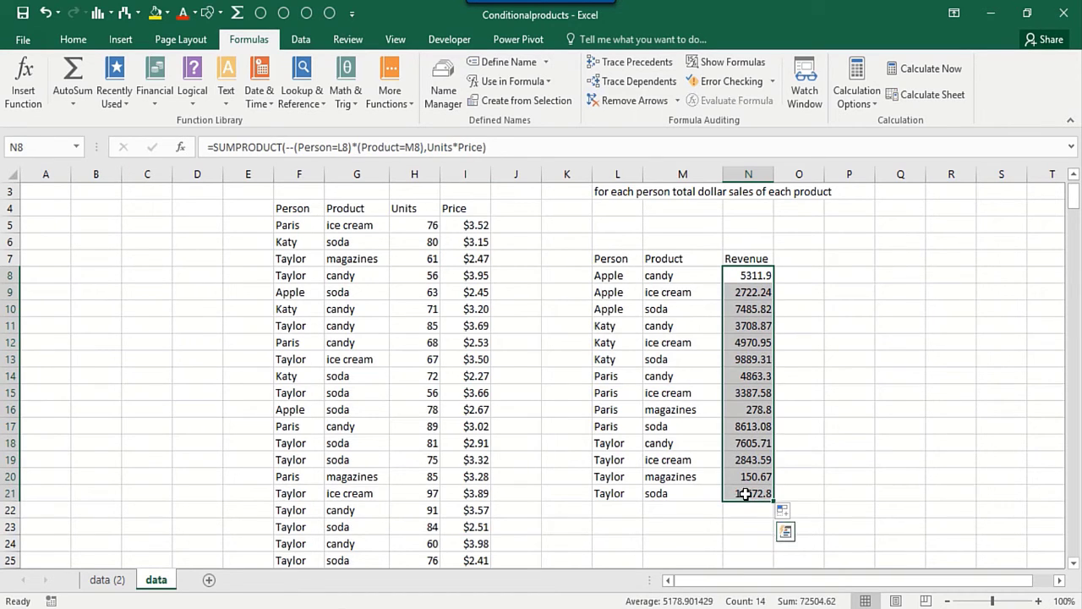
key(ctrl+1)
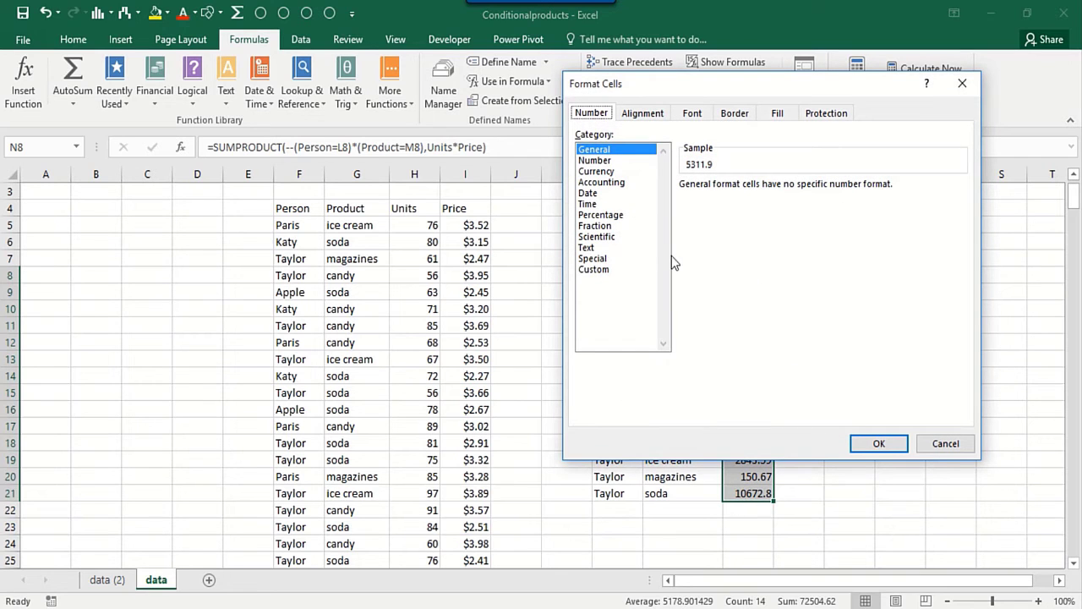
click(604, 171)
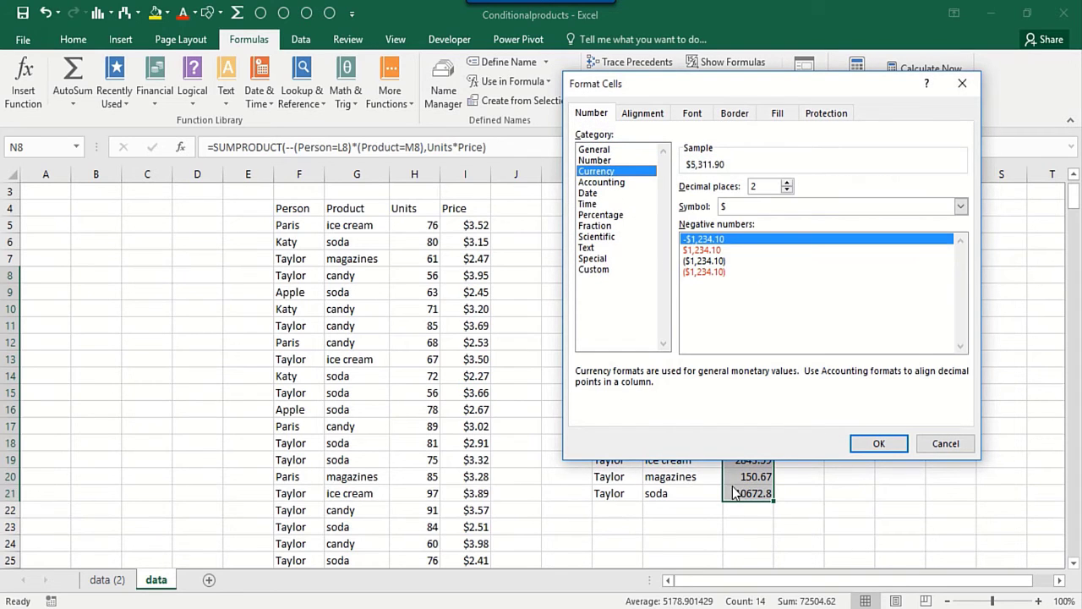
click(877, 444)
click(798, 276)
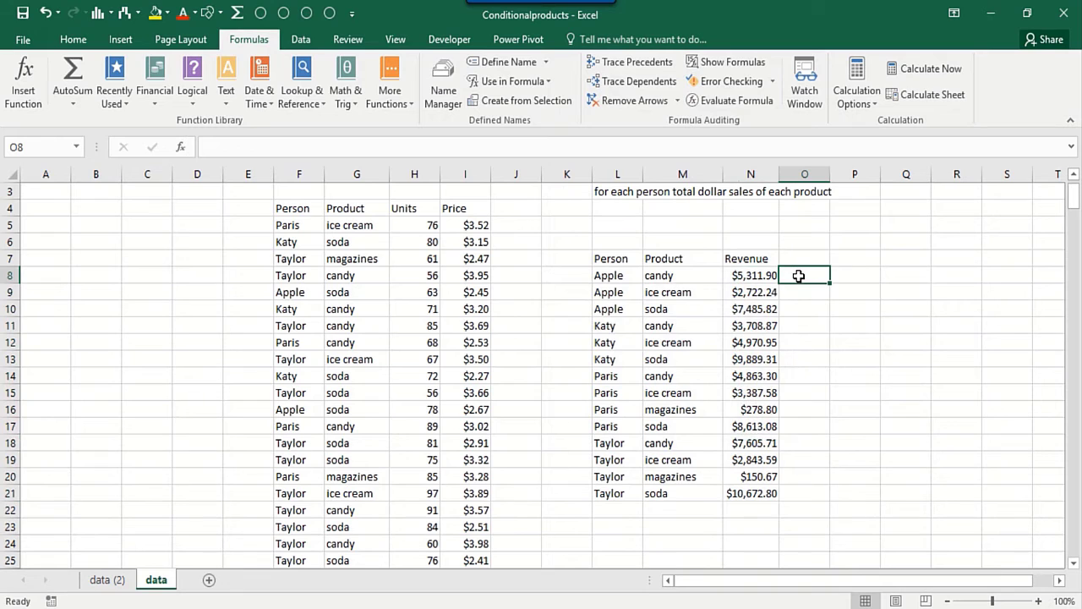
Step: Enter =FORMULATEXT(N8) in O8 to display N8's SUMPRODUCT formula as text
text(=form)
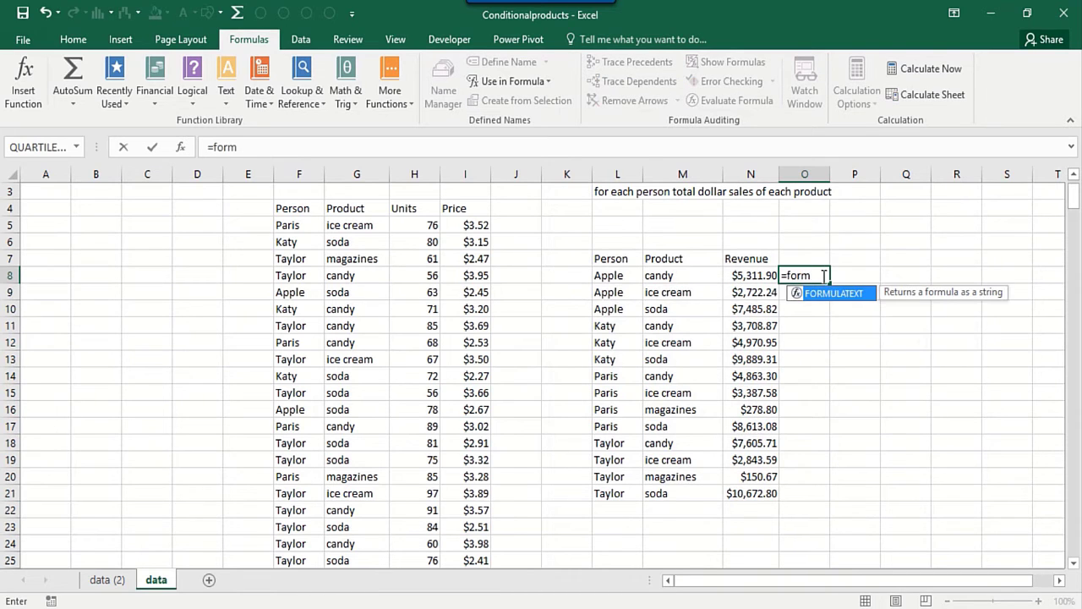
double_click(826, 294)
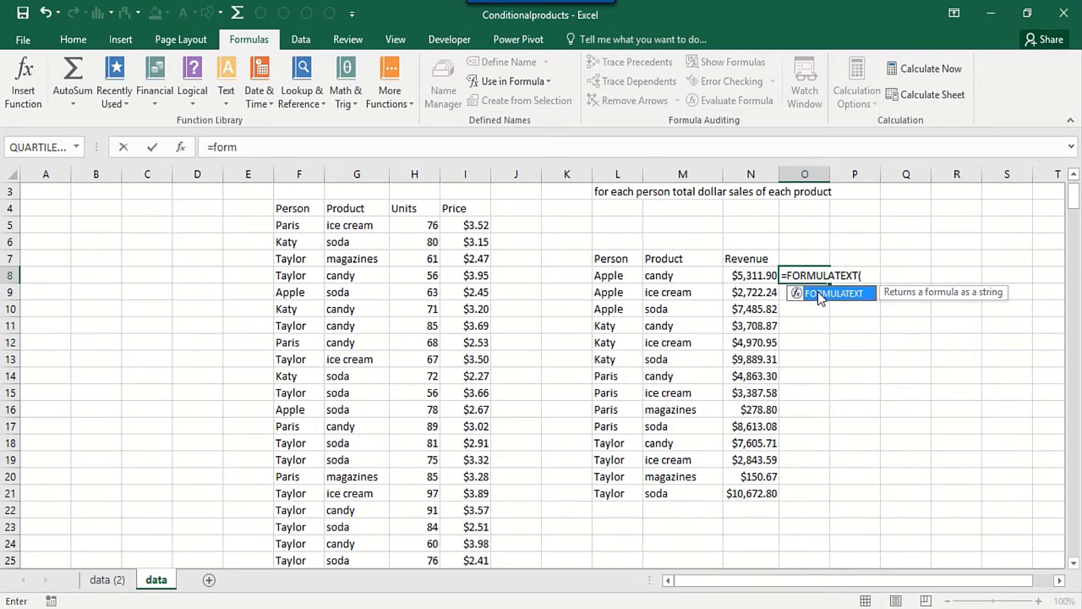
click(761, 275)
text())
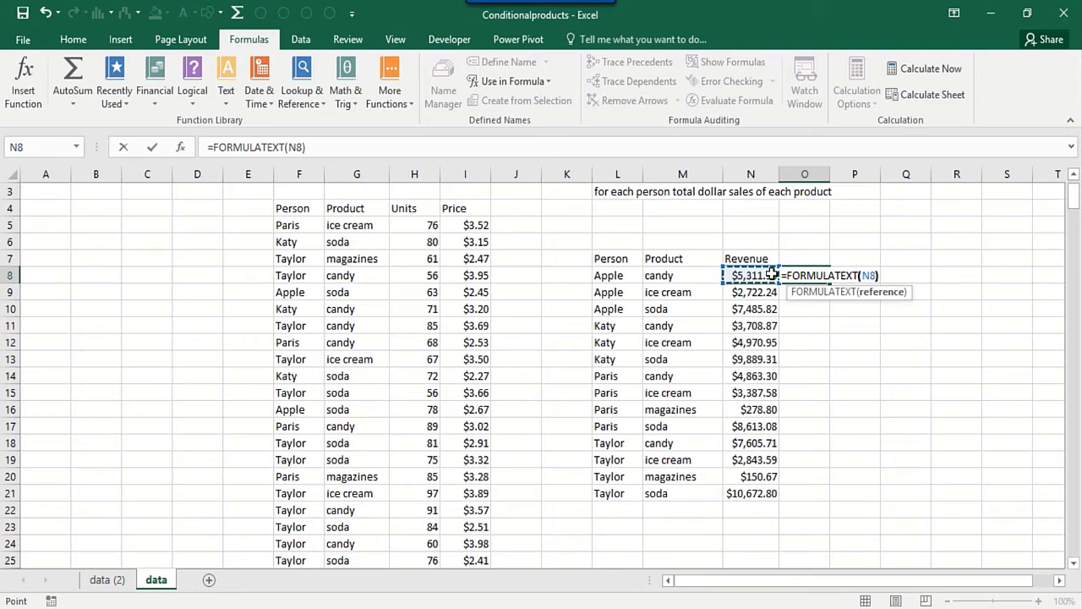
key(Return)
click(800, 275)
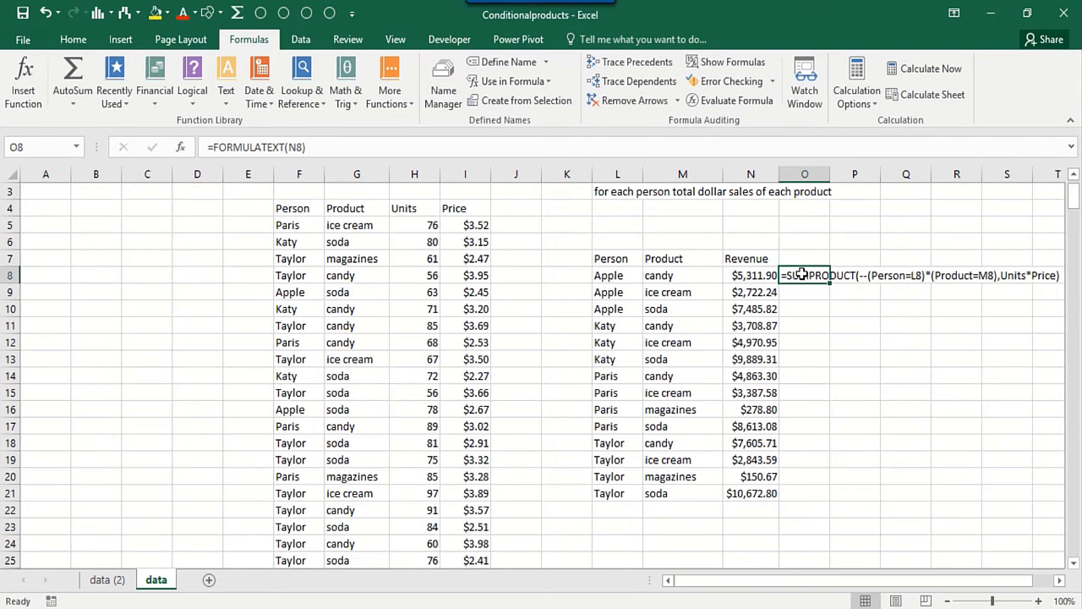
click(795, 290)
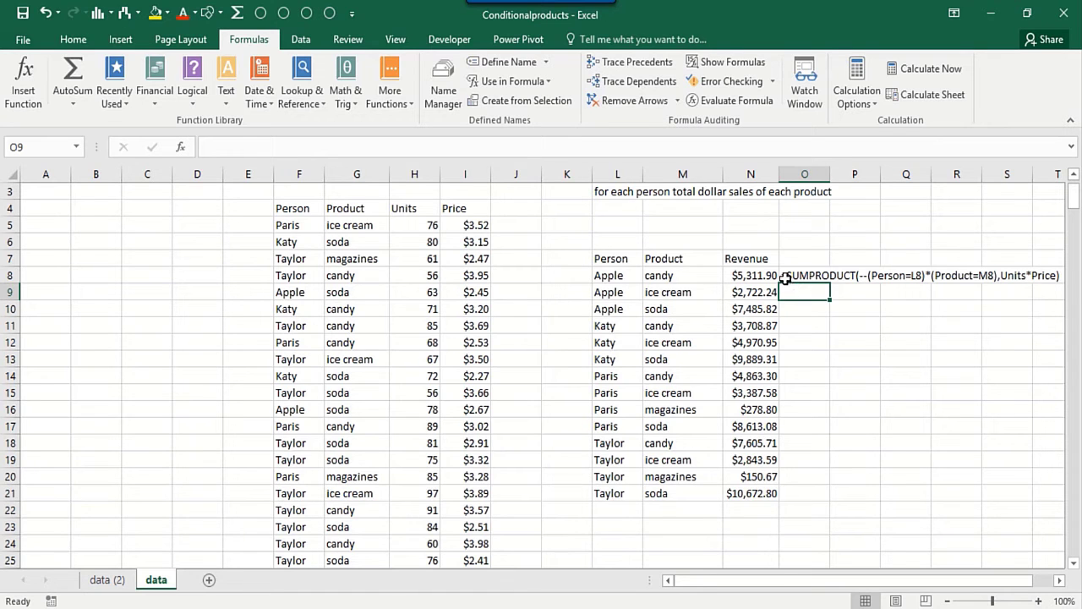
key(Right)
key(Right)
key(Right)
key(Right)
key(Right)
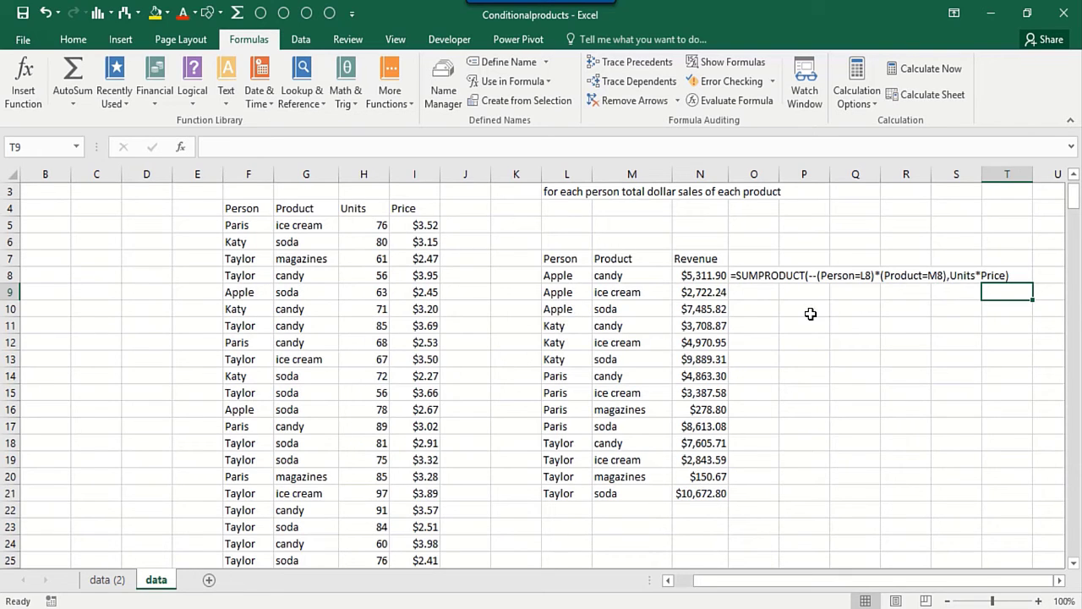
Step: Review the finished person–product table, checking the Taylor and Paris magazines rows
click(796, 347)
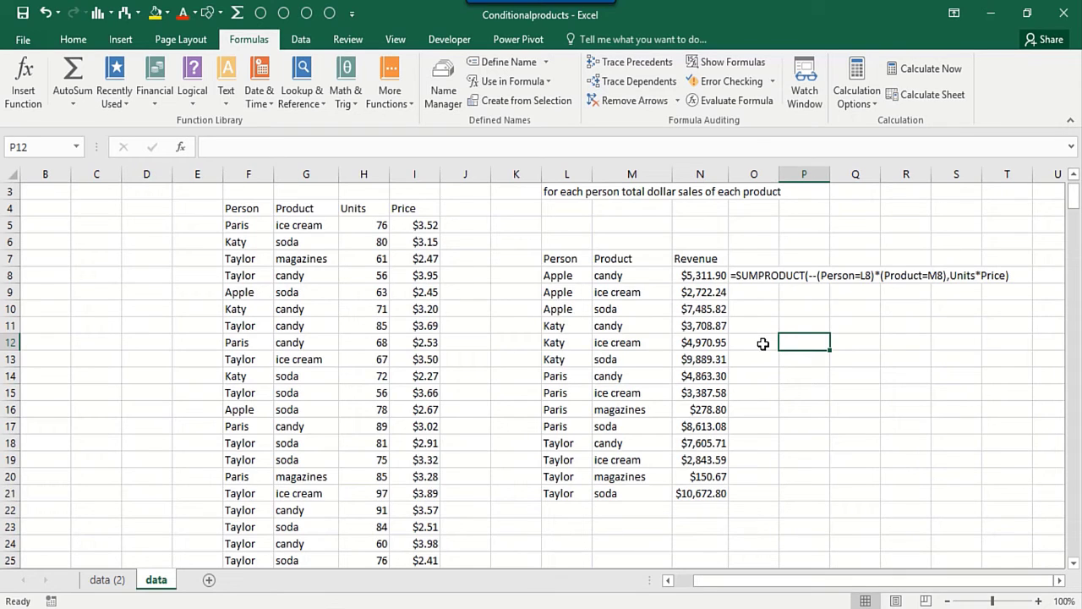
click(622, 476)
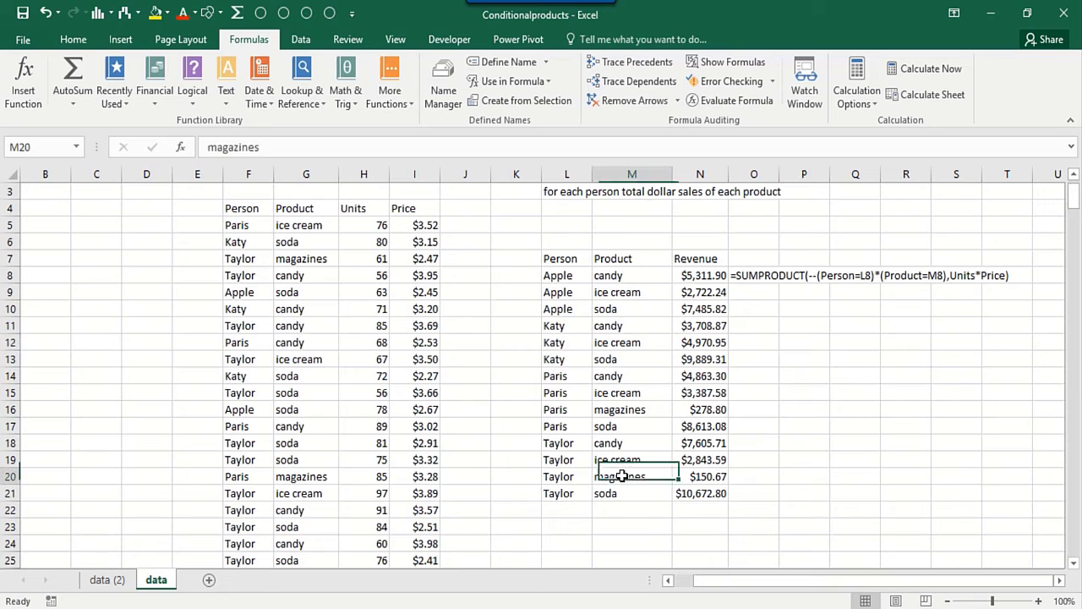
click(647, 412)
click(645, 479)
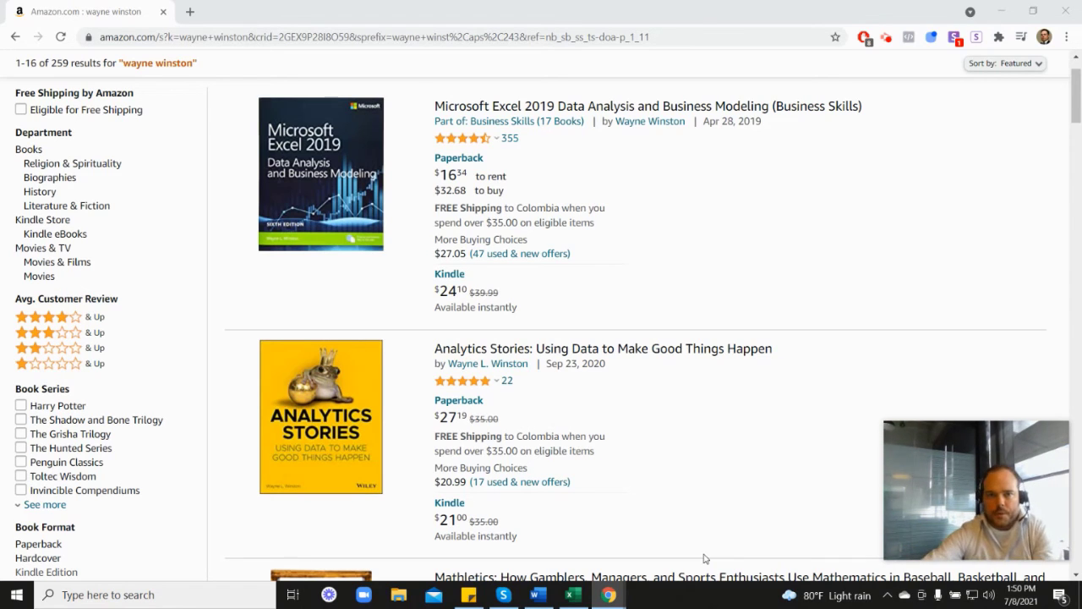
mouse_move(1038, 454)
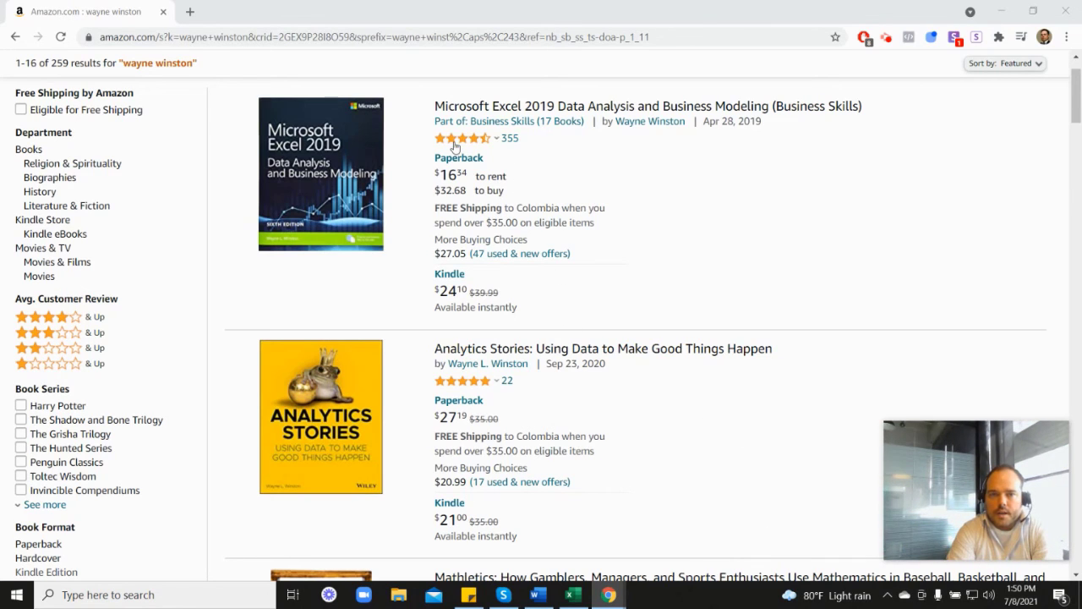
mouse_move(463, 147)
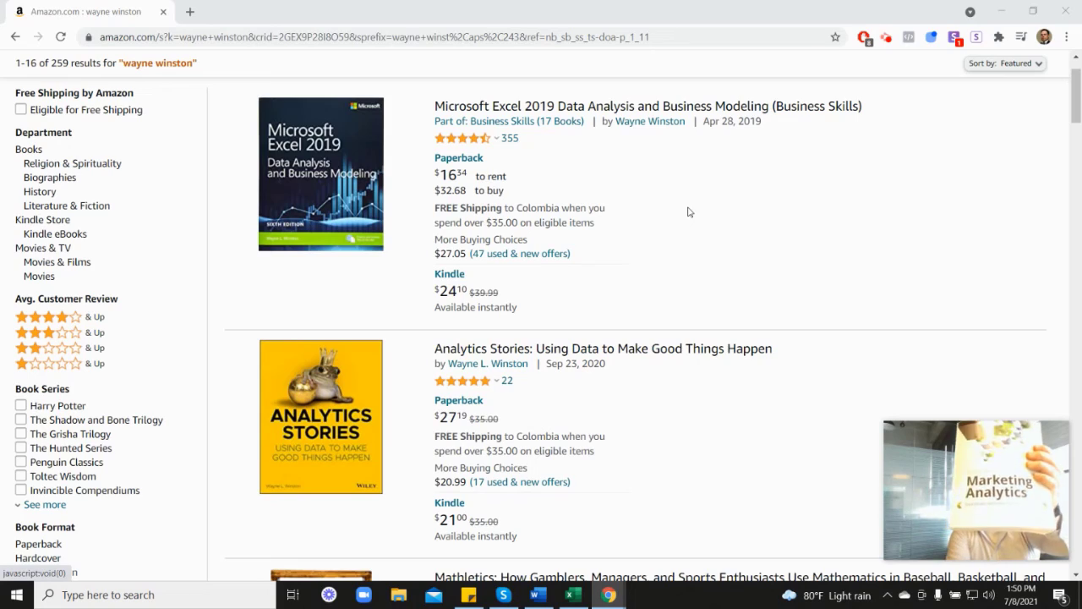
scroll(947, 346, down, 6)
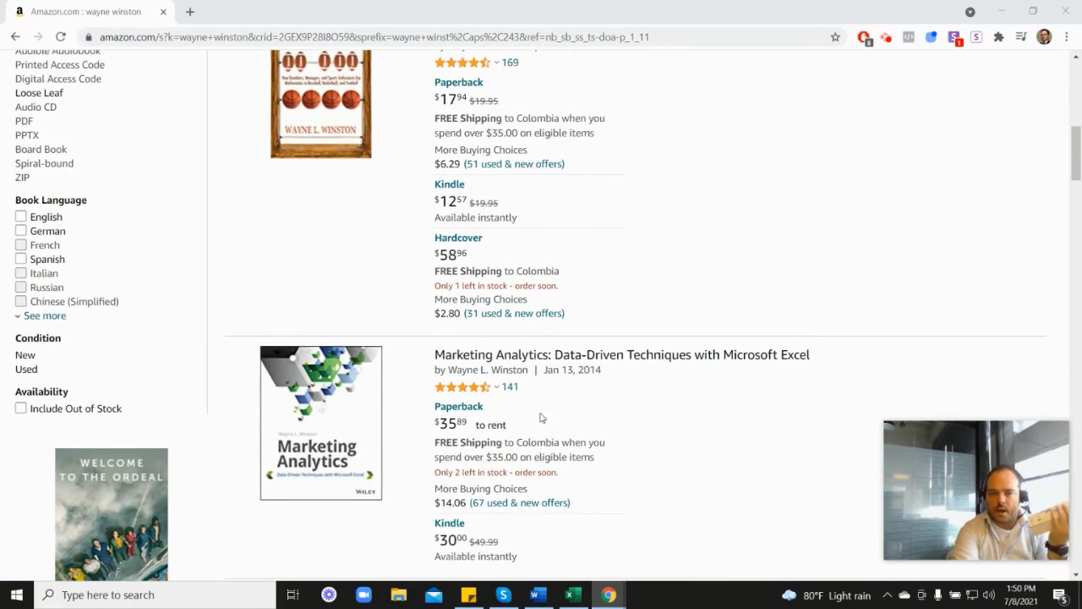
scroll(541, 418, down, 1)
mouse_move(479, 316)
scroll(629, 322, up, 3)
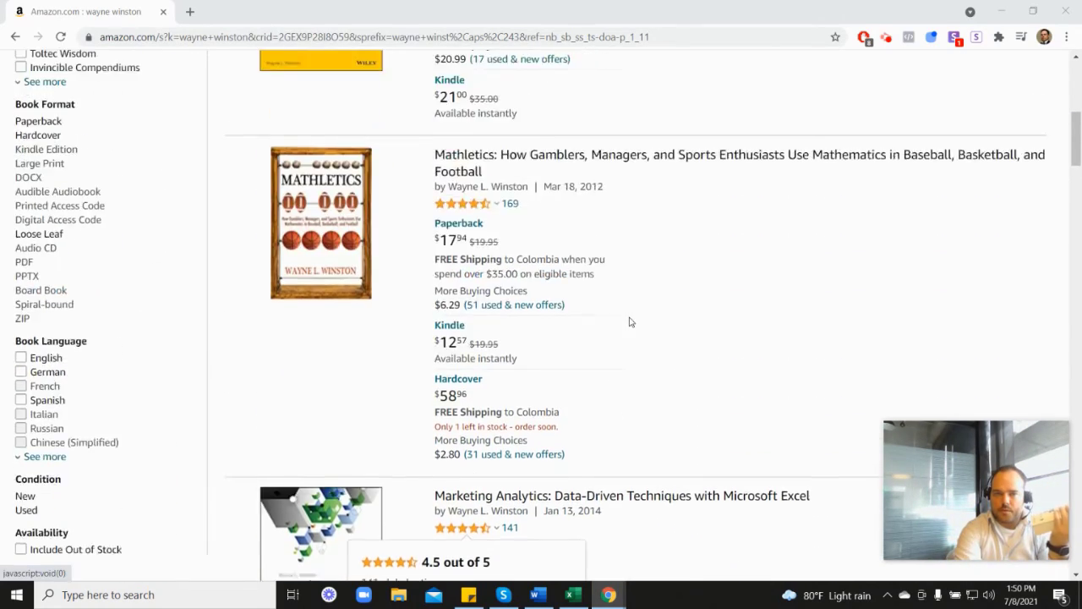
scroll(630, 321, up, 3)
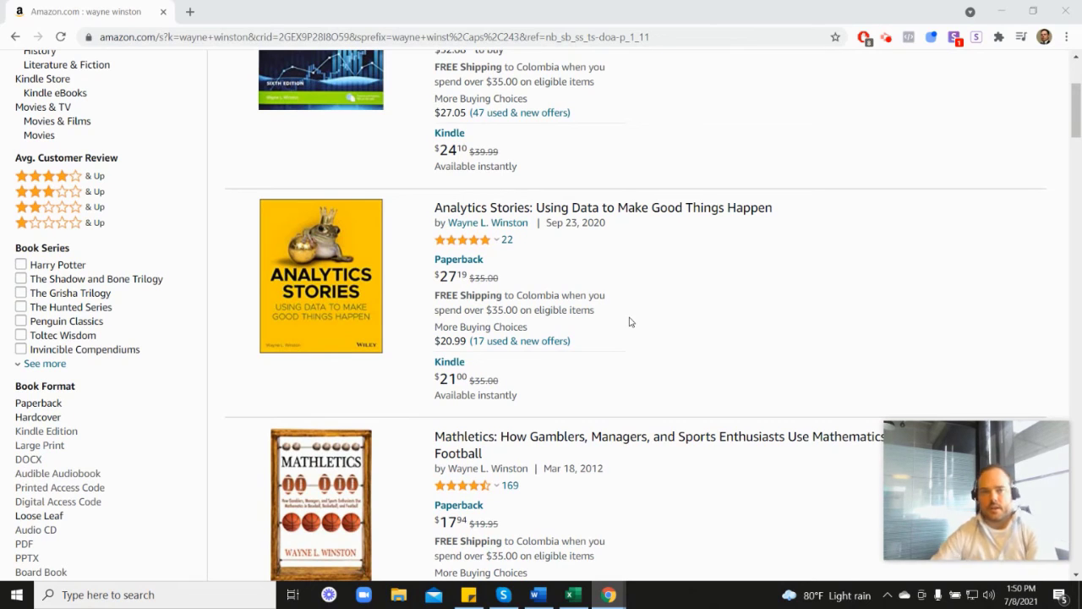